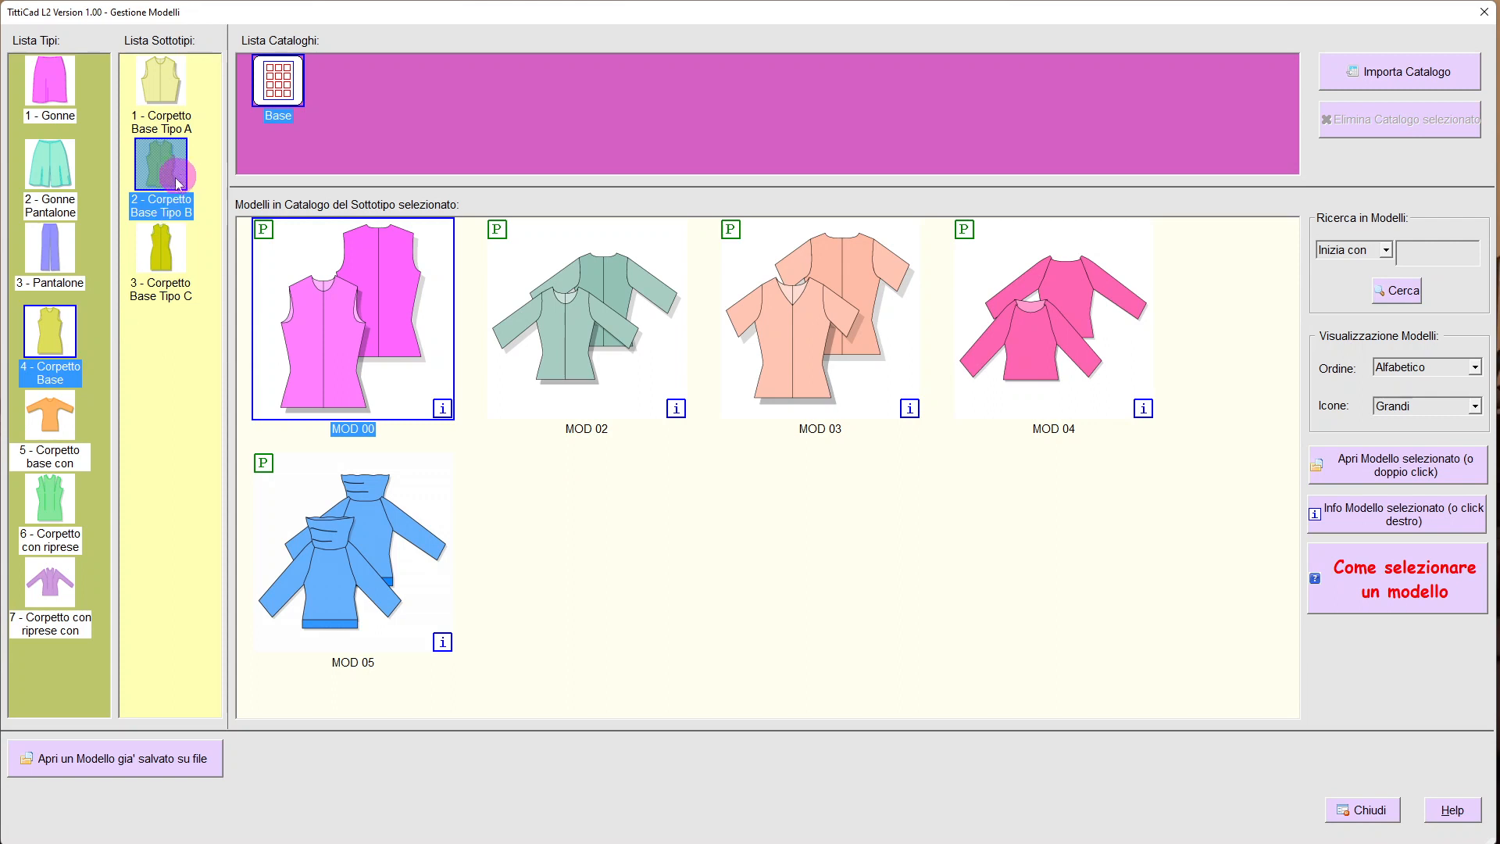
Open the MOD 00 model of Corpetto Base Tipo B and go to the modification page for its DAVANTI piece.
{"action": "left_click", "coordinate": [368, 320]}
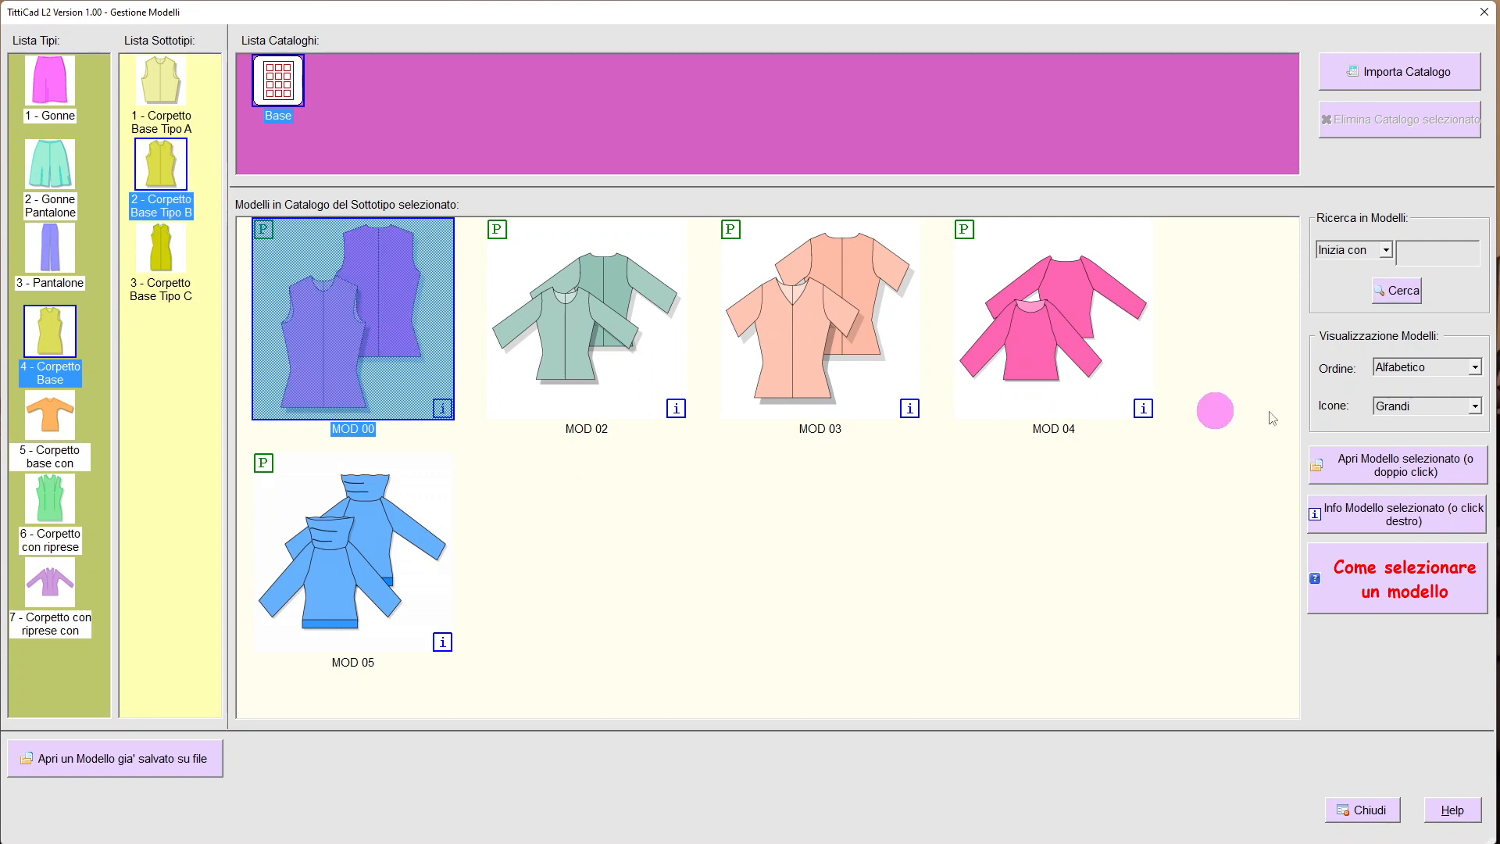
{"action": "left_click", "coordinate": [1404, 477]}
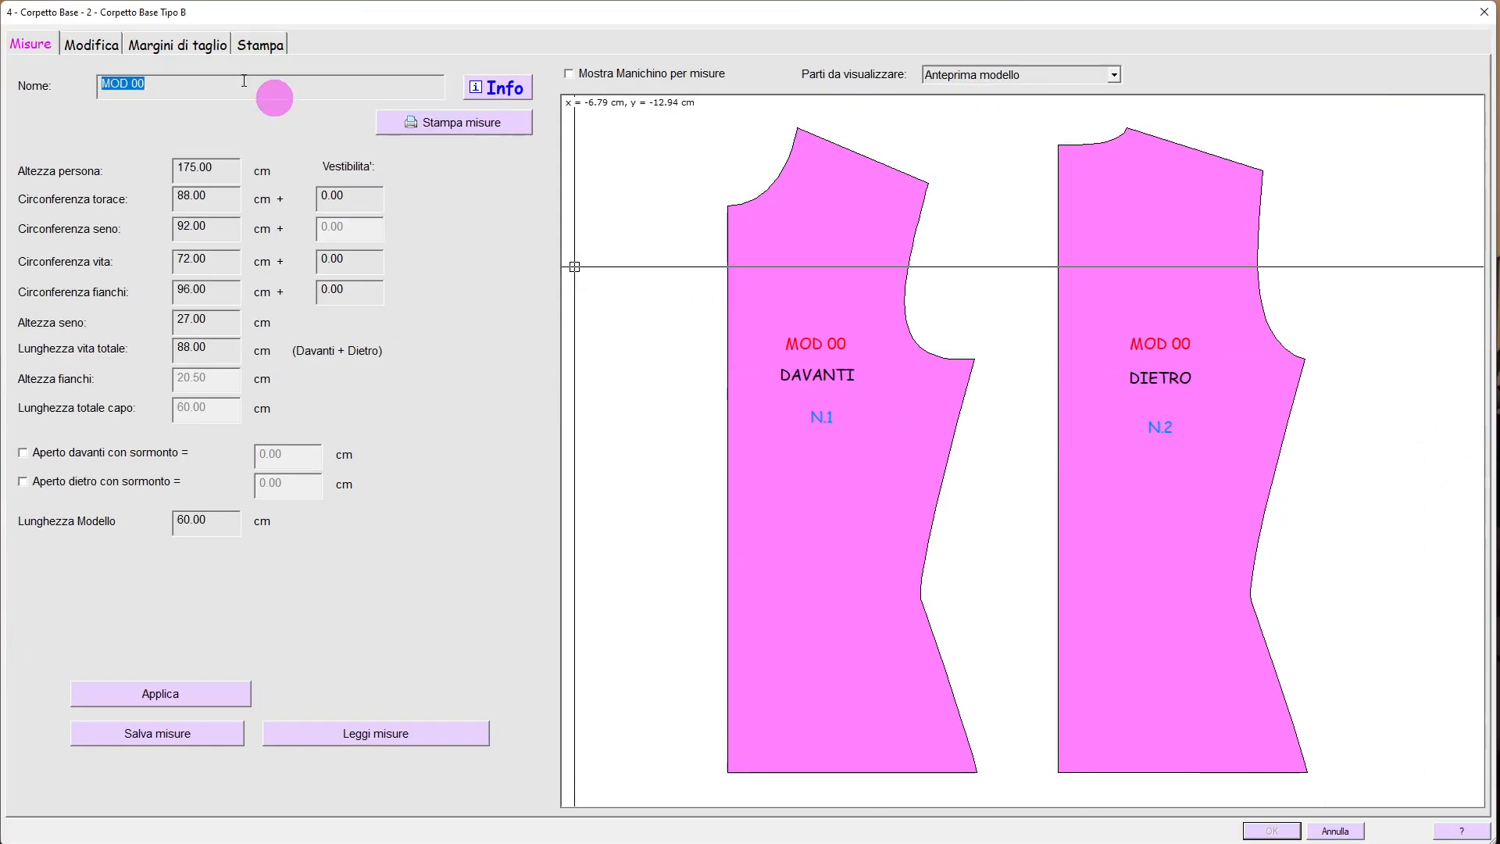
{"action": "left_click", "coordinate": [94, 47]}
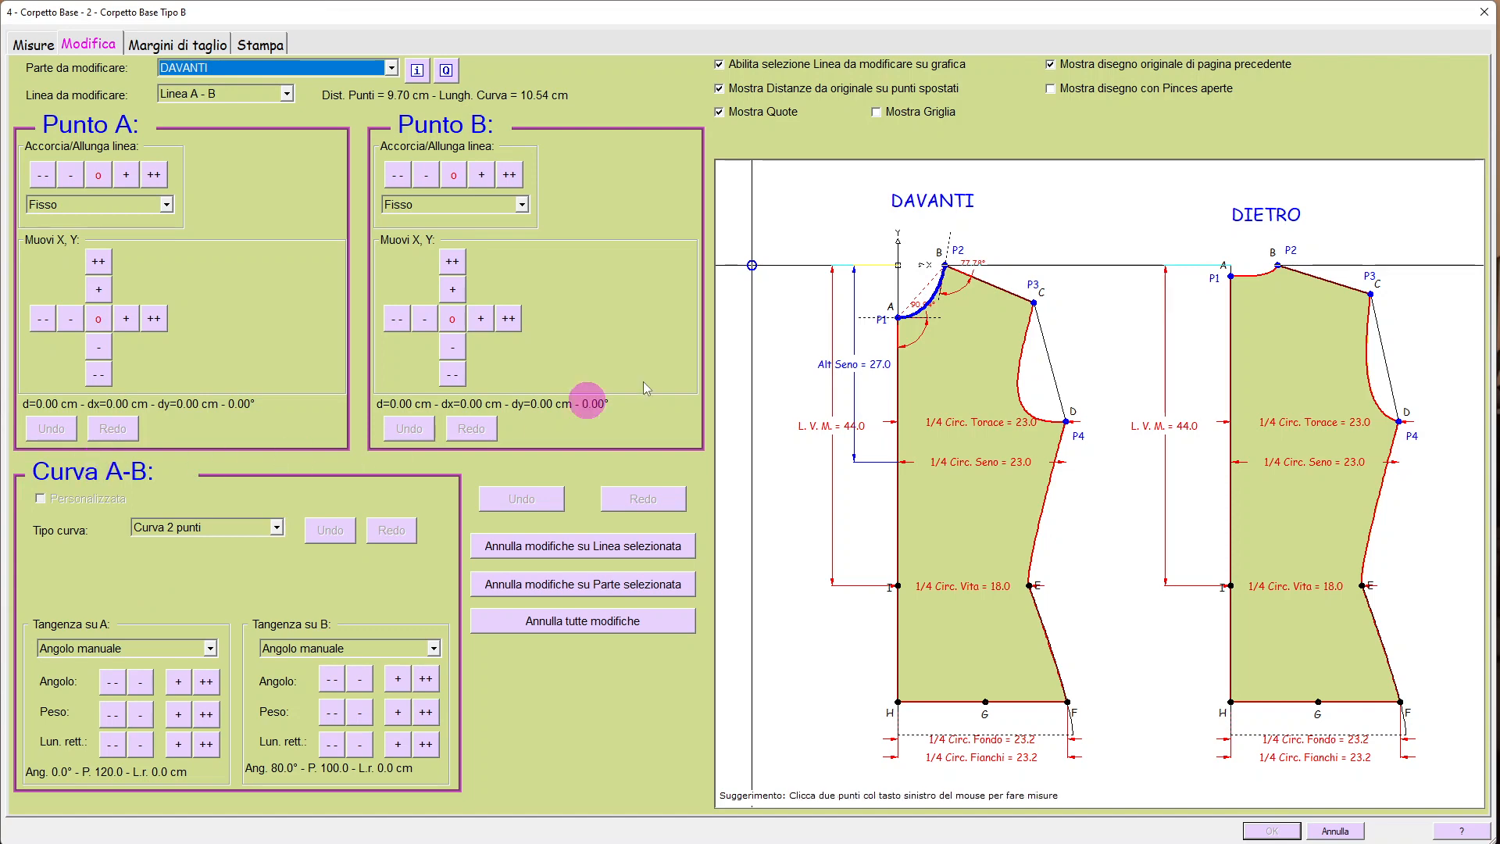
{"action": "scroll", "coordinate": [920, 278], "scroll_direction": "up", "scroll_amount": 3}
{"action": "scroll", "coordinate": [977, 385], "scroll_direction": "down", "scroll_amount": 3}
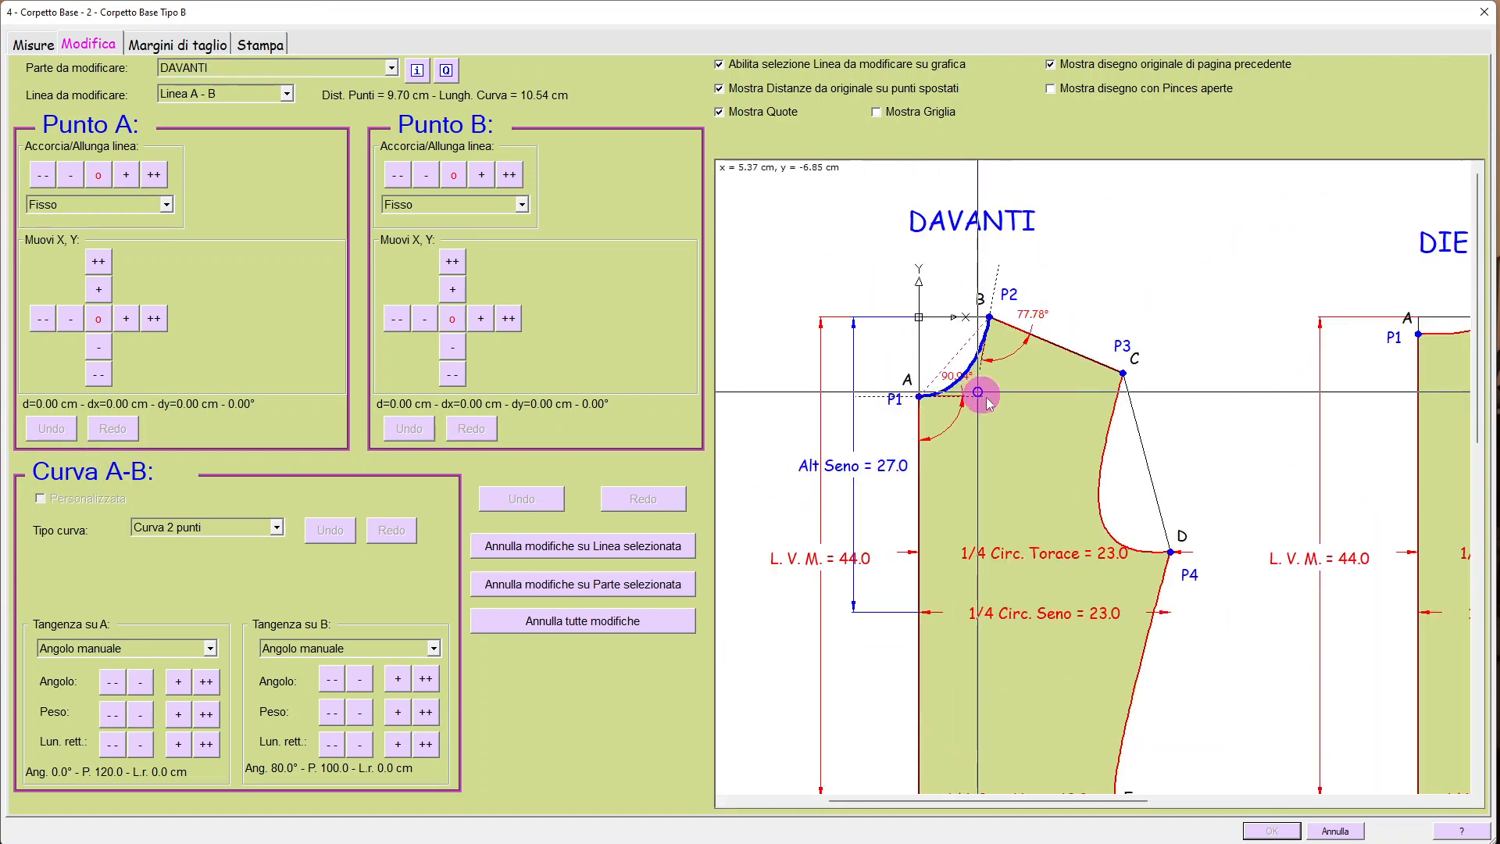
{"action": "scroll", "coordinate": [928, 409], "scroll_direction": "up", "scroll_amount": 2}
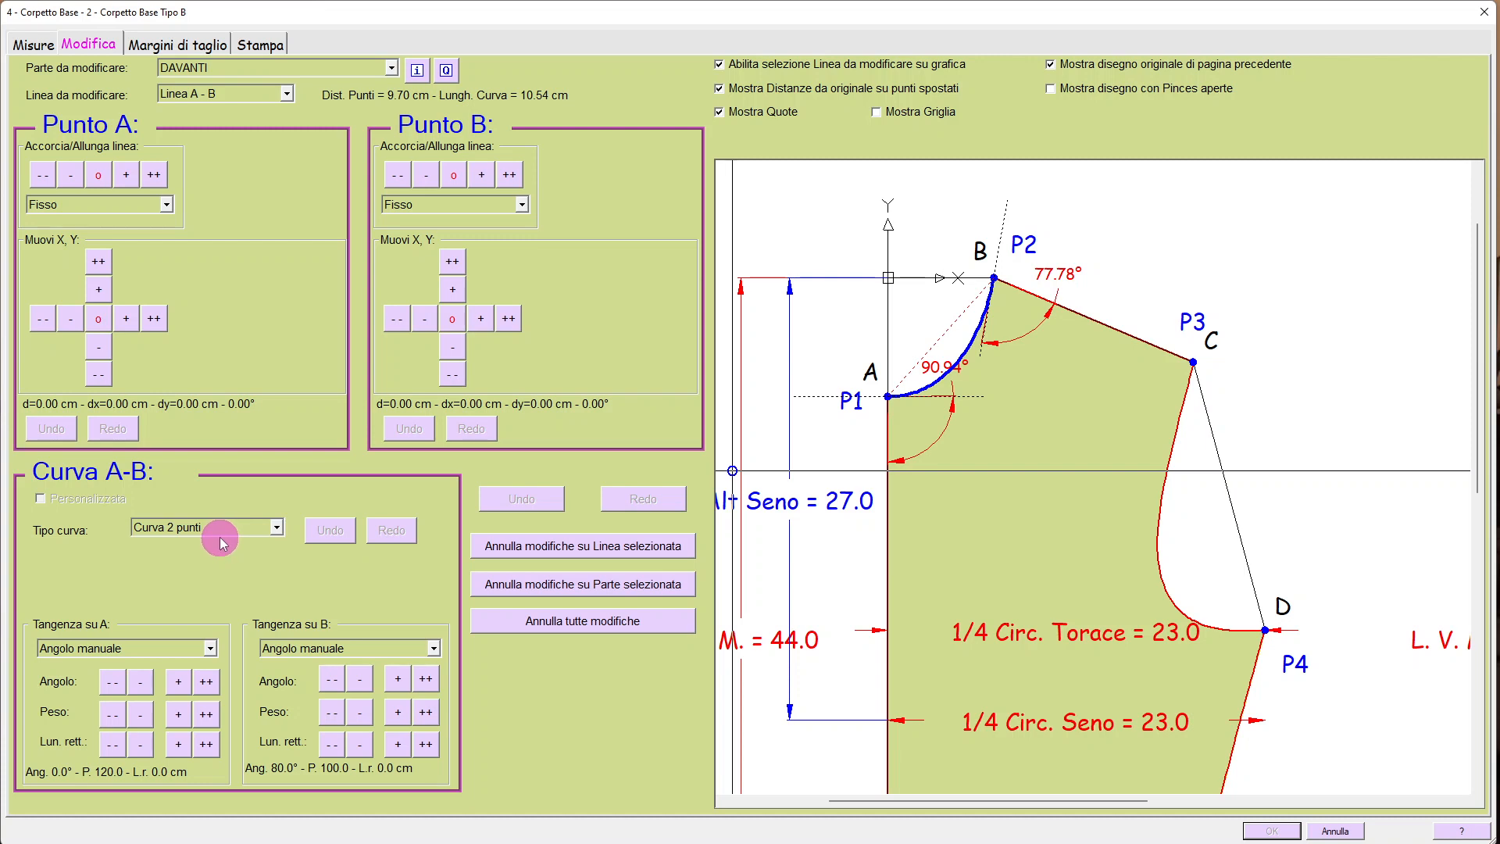
Examine the curve types and the tangency options at point A for line A - B, keeping Curva 2 punti and Angolo manuale.
{"action": "left_click", "coordinate": [277, 529]}
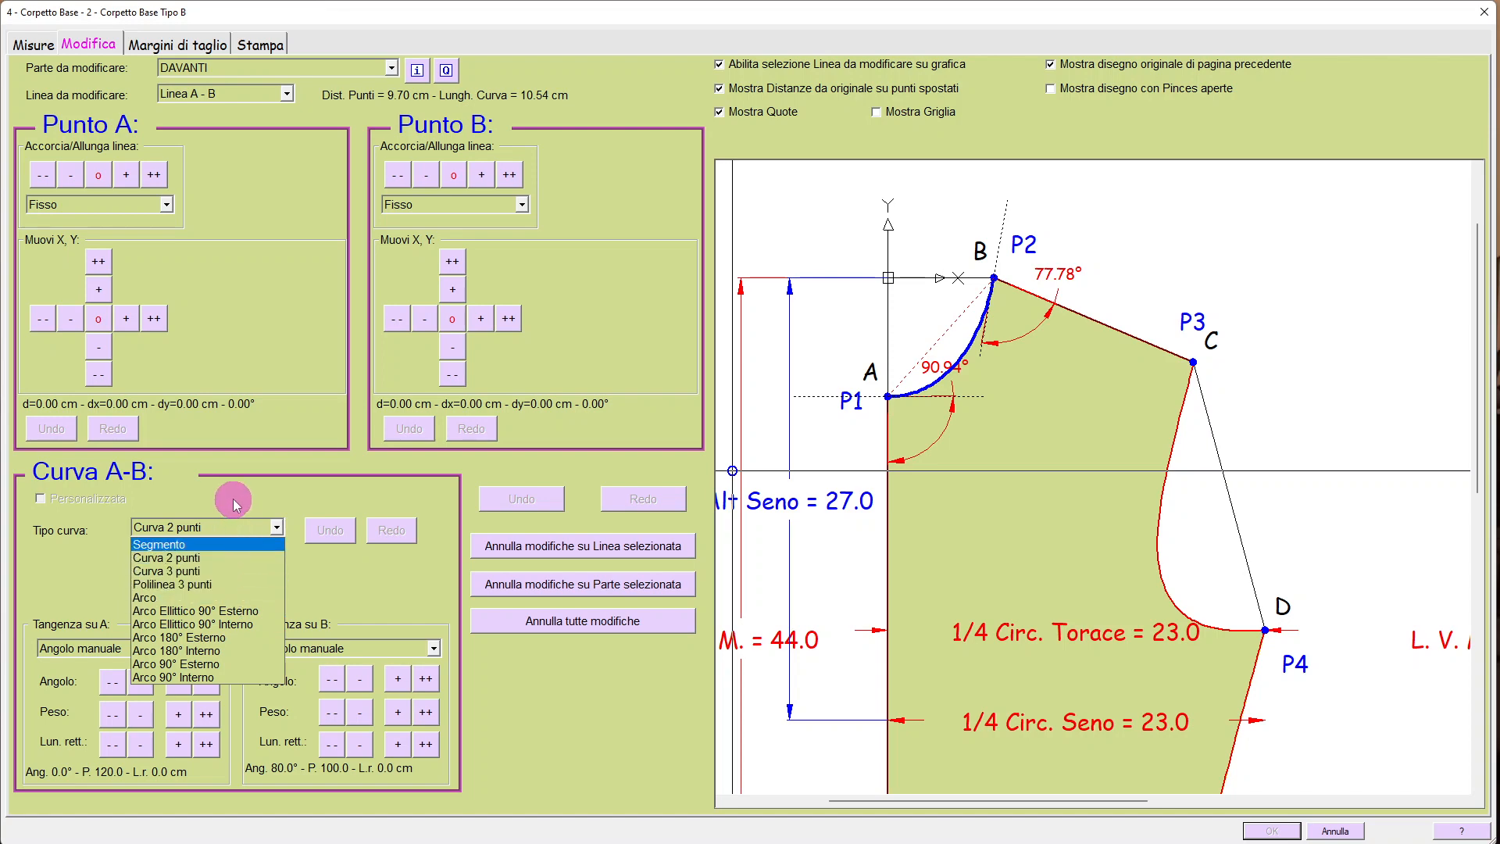
{"action": "left_click", "coordinate": [222, 528]}
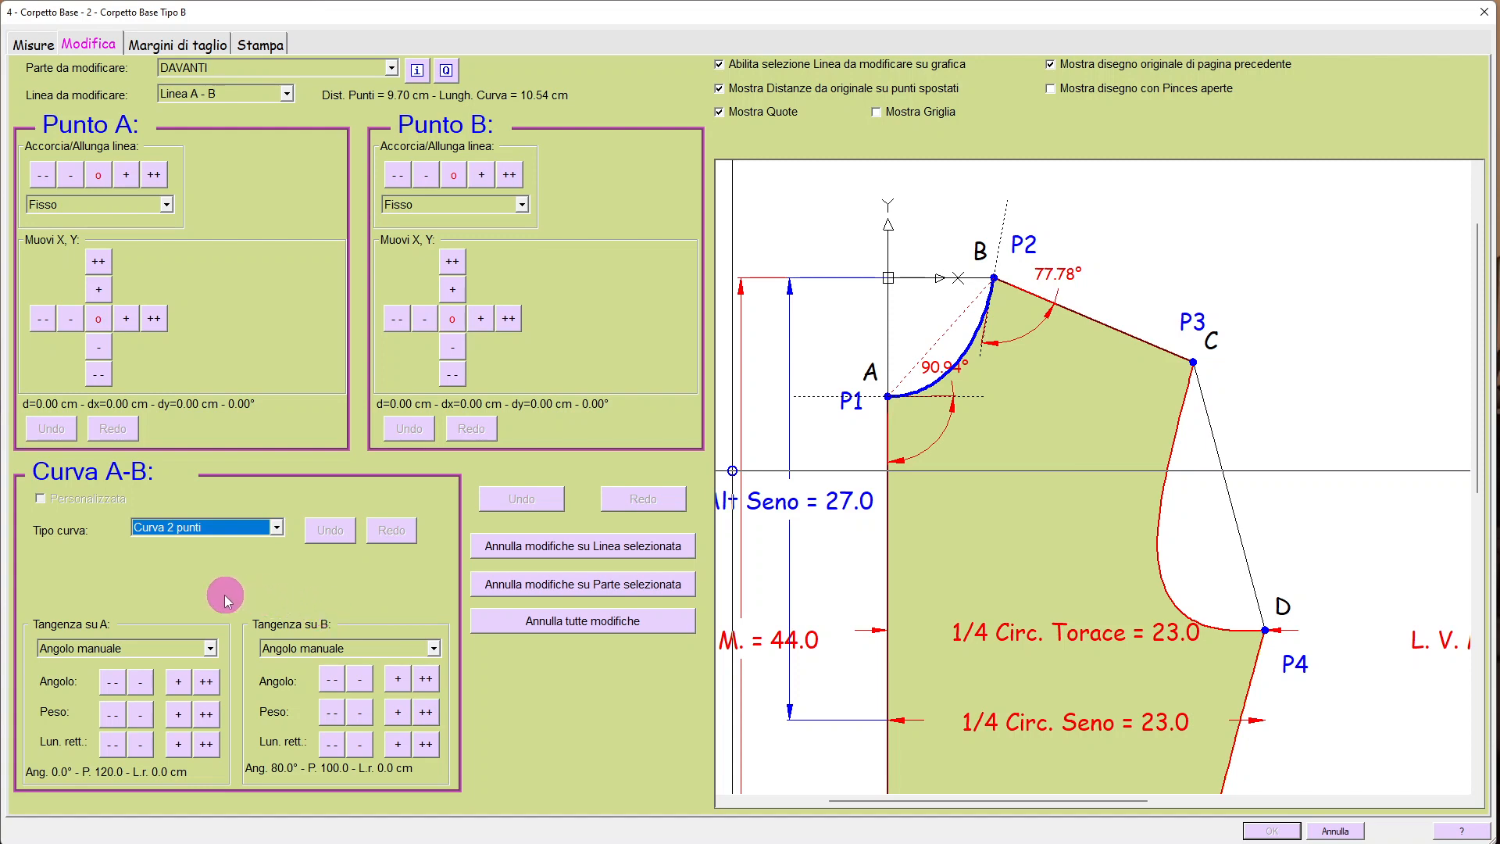
{"action": "left_click", "coordinate": [210, 648]}
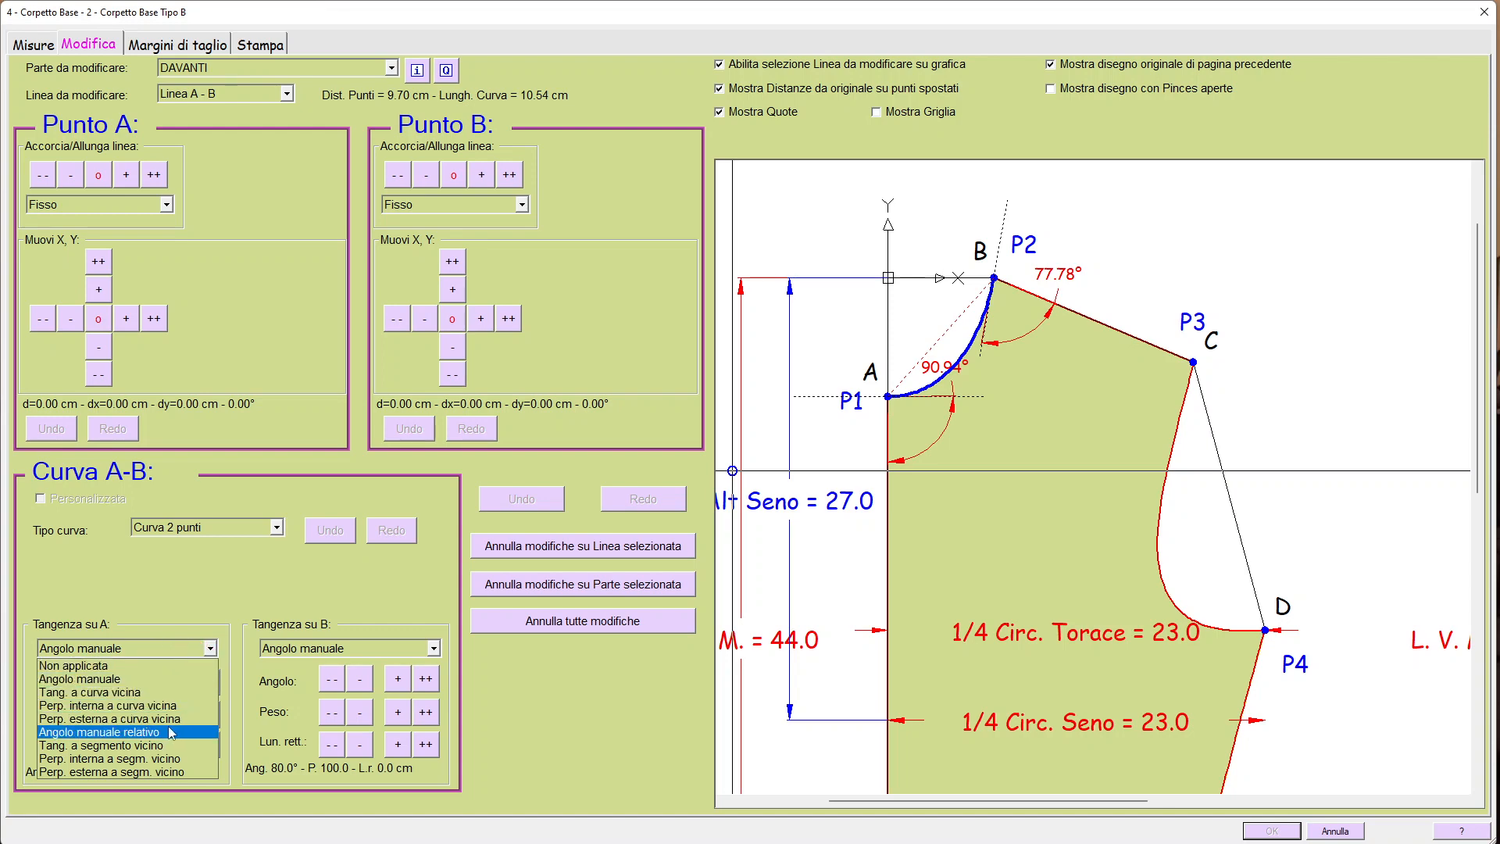
{"action": "left_click", "coordinate": [112, 628]}
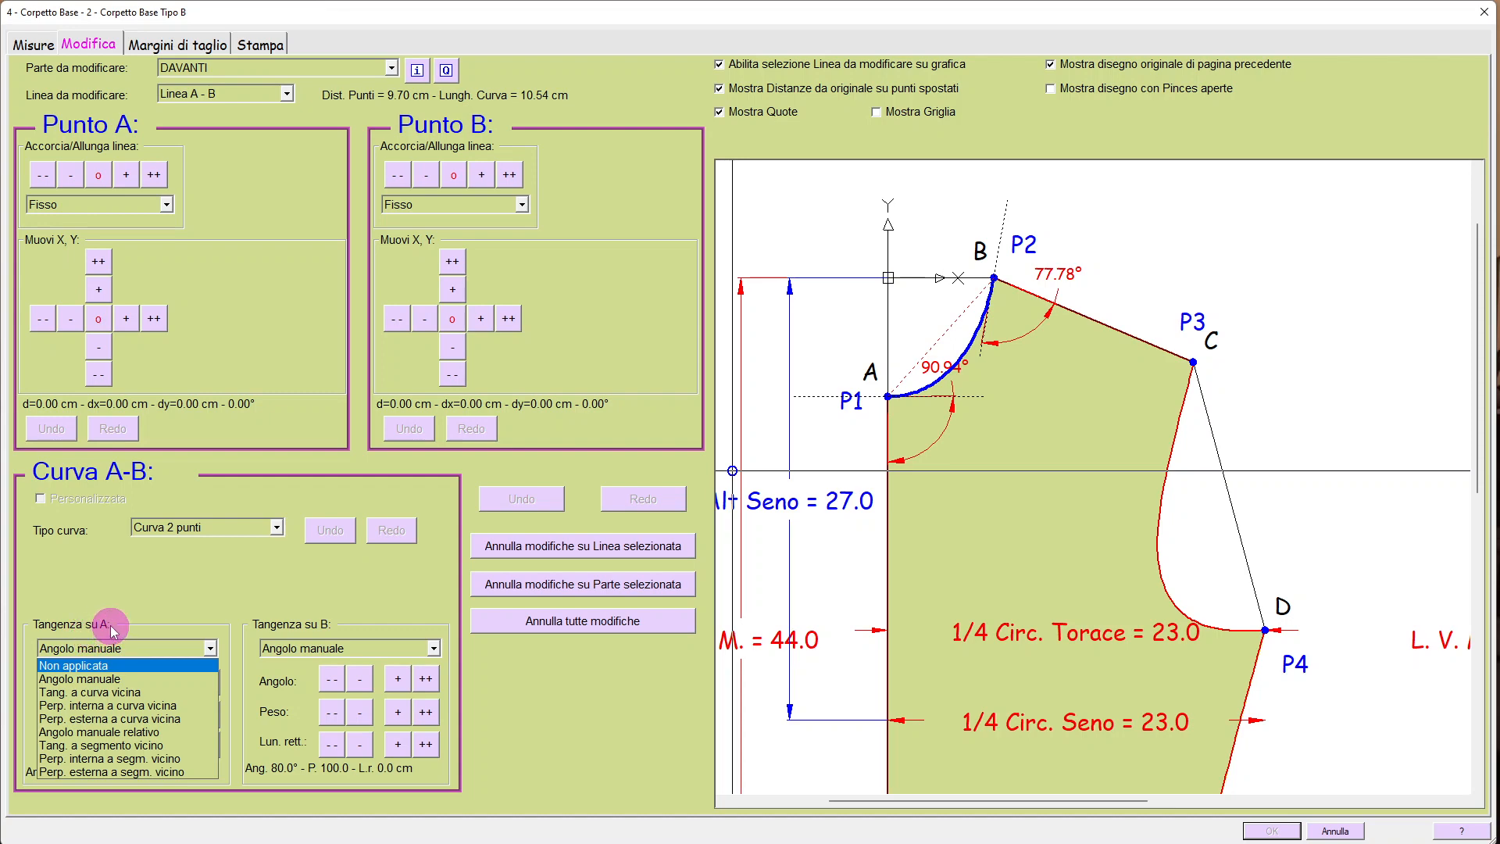
{"action": "left_click", "coordinate": [123, 654]}
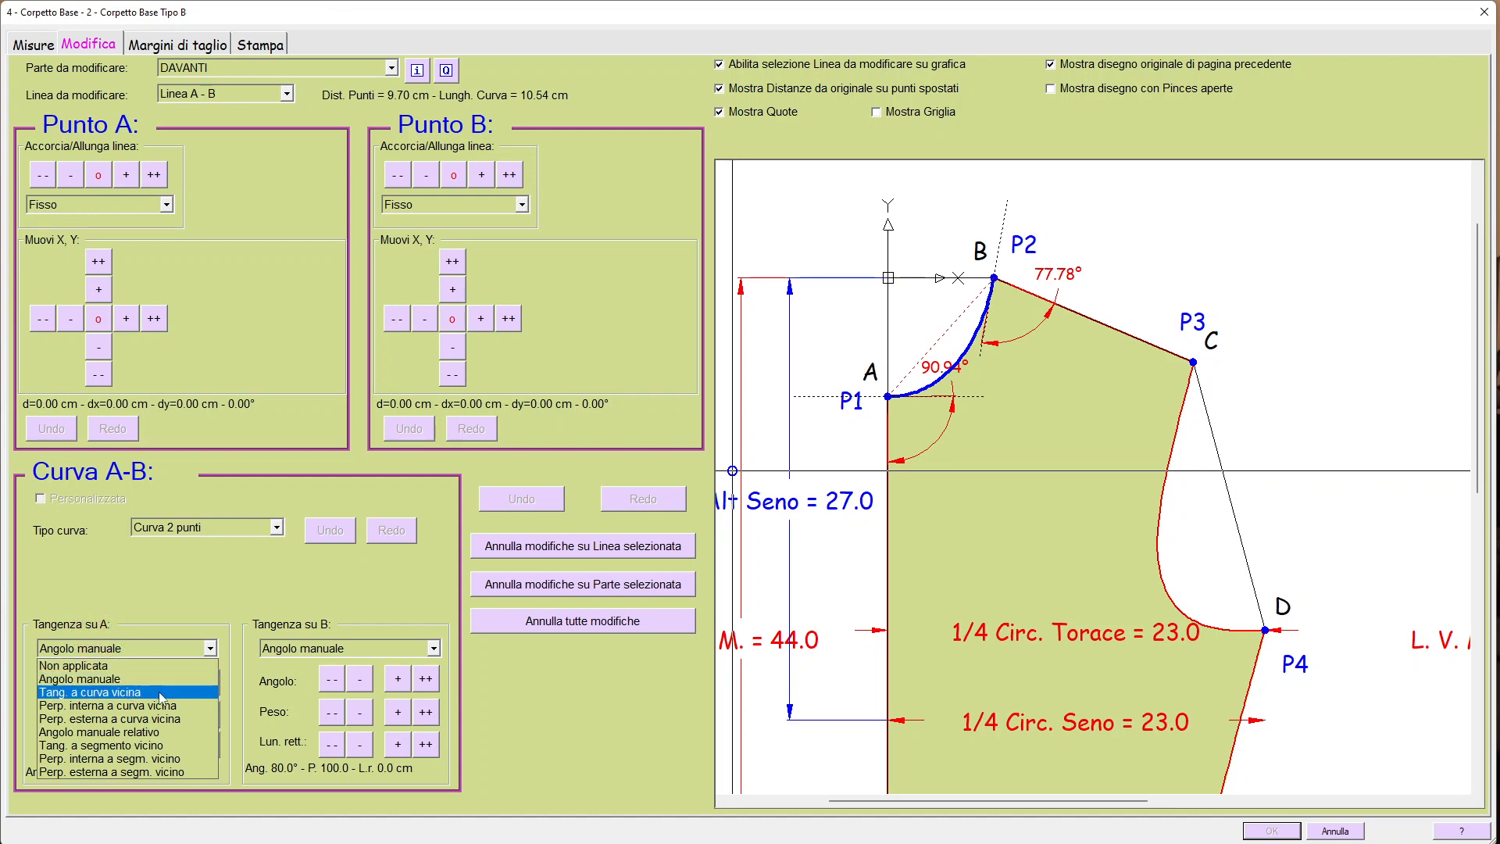
{"action": "left_click", "coordinate": [175, 788]}
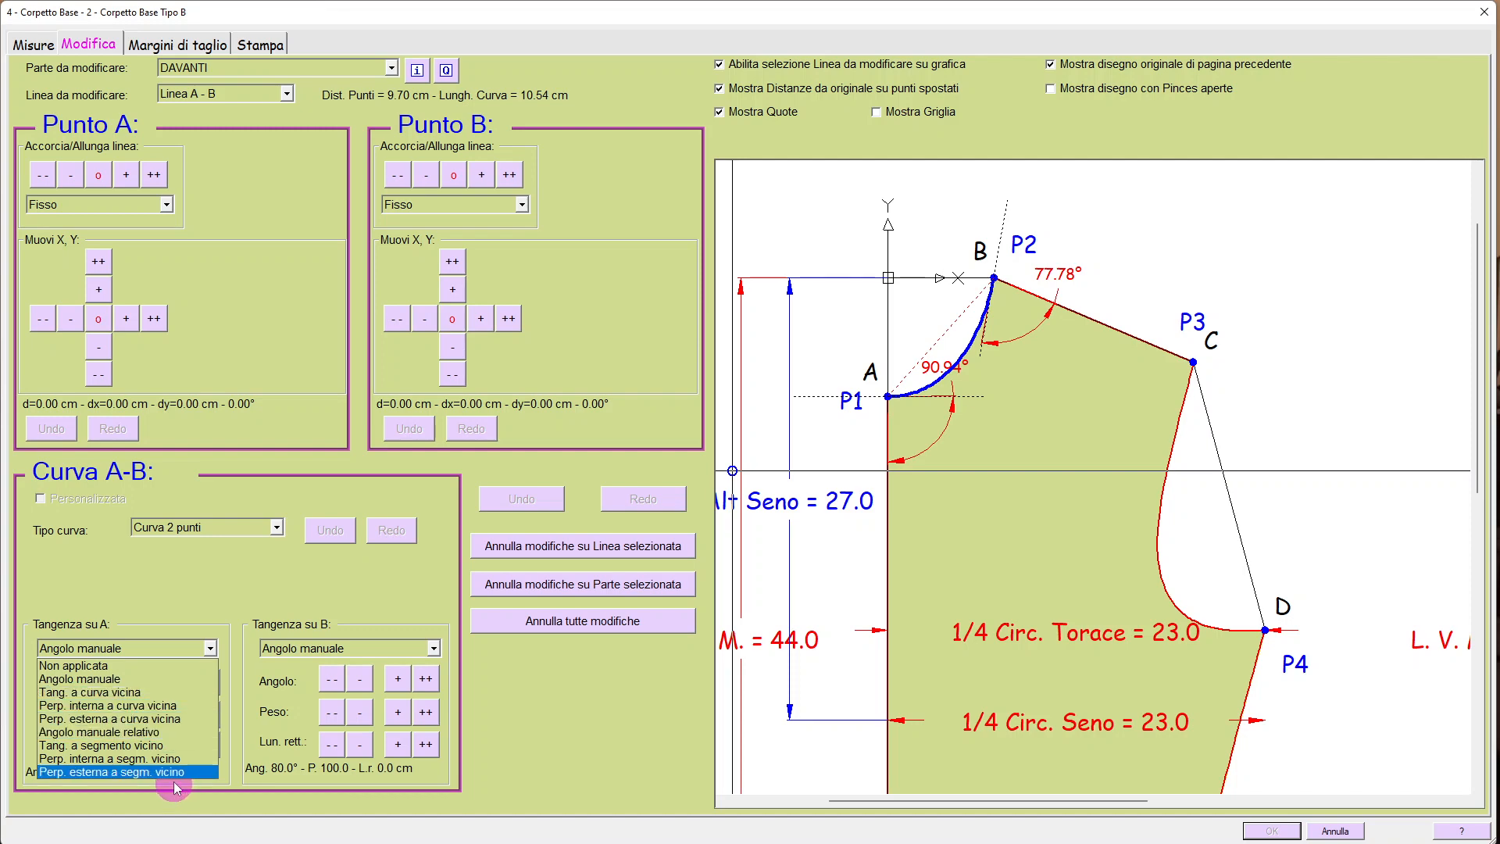
{"action": "left_click", "coordinate": [132, 680]}
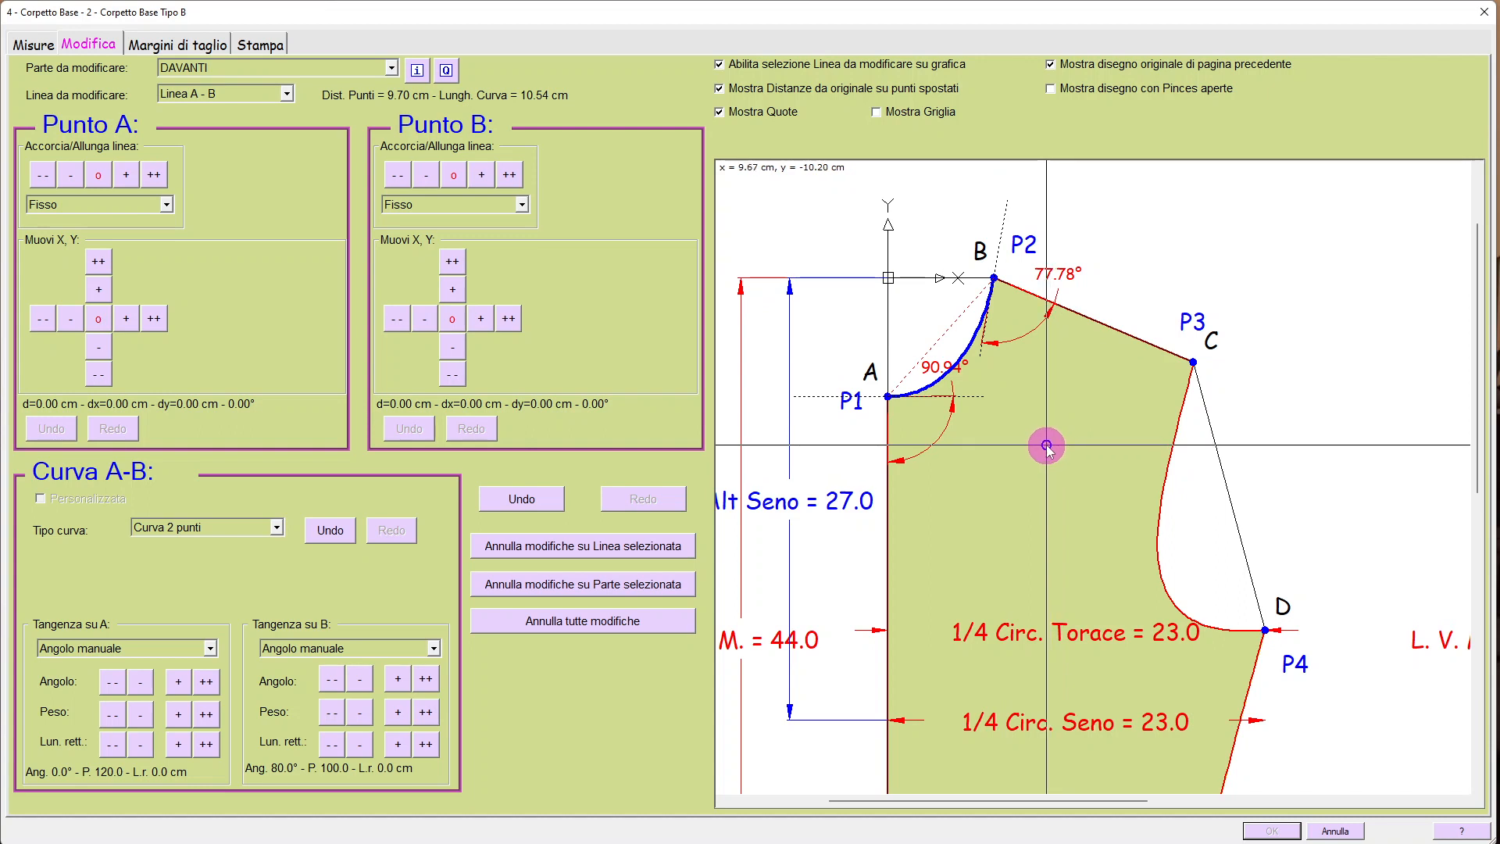
Shorten the front shoulder line B - C by 4 cm at point B.
{"action": "left_click", "coordinate": [1075, 311]}
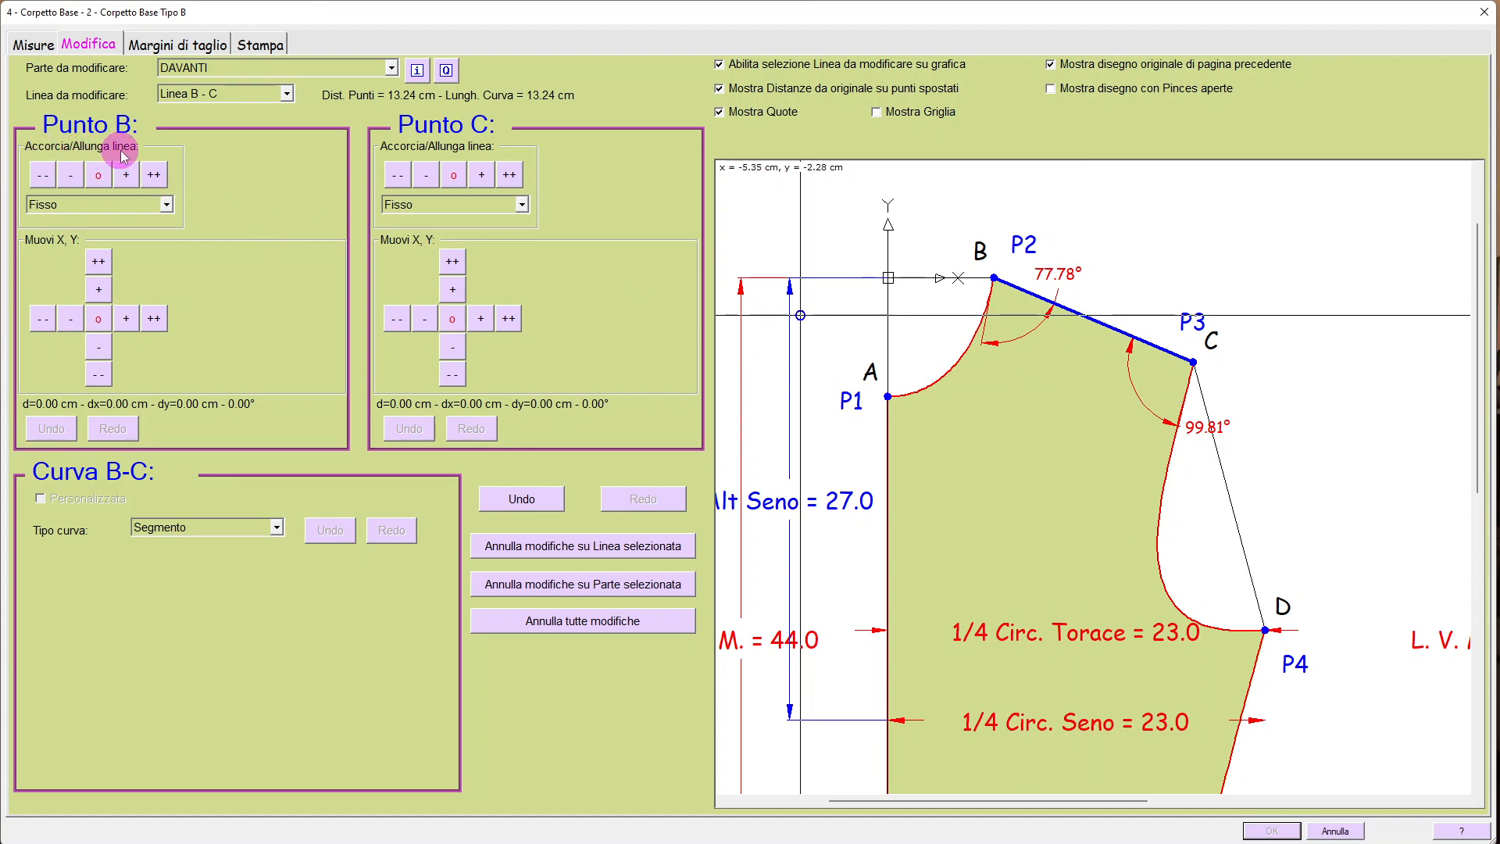
{"action": "left_click", "coordinate": [42, 174]}
{"action": "left_click", "coordinate": [42, 175]}
{"action": "left_click", "coordinate": [41, 175]}
{"action": "left_click", "coordinate": [41, 174]}
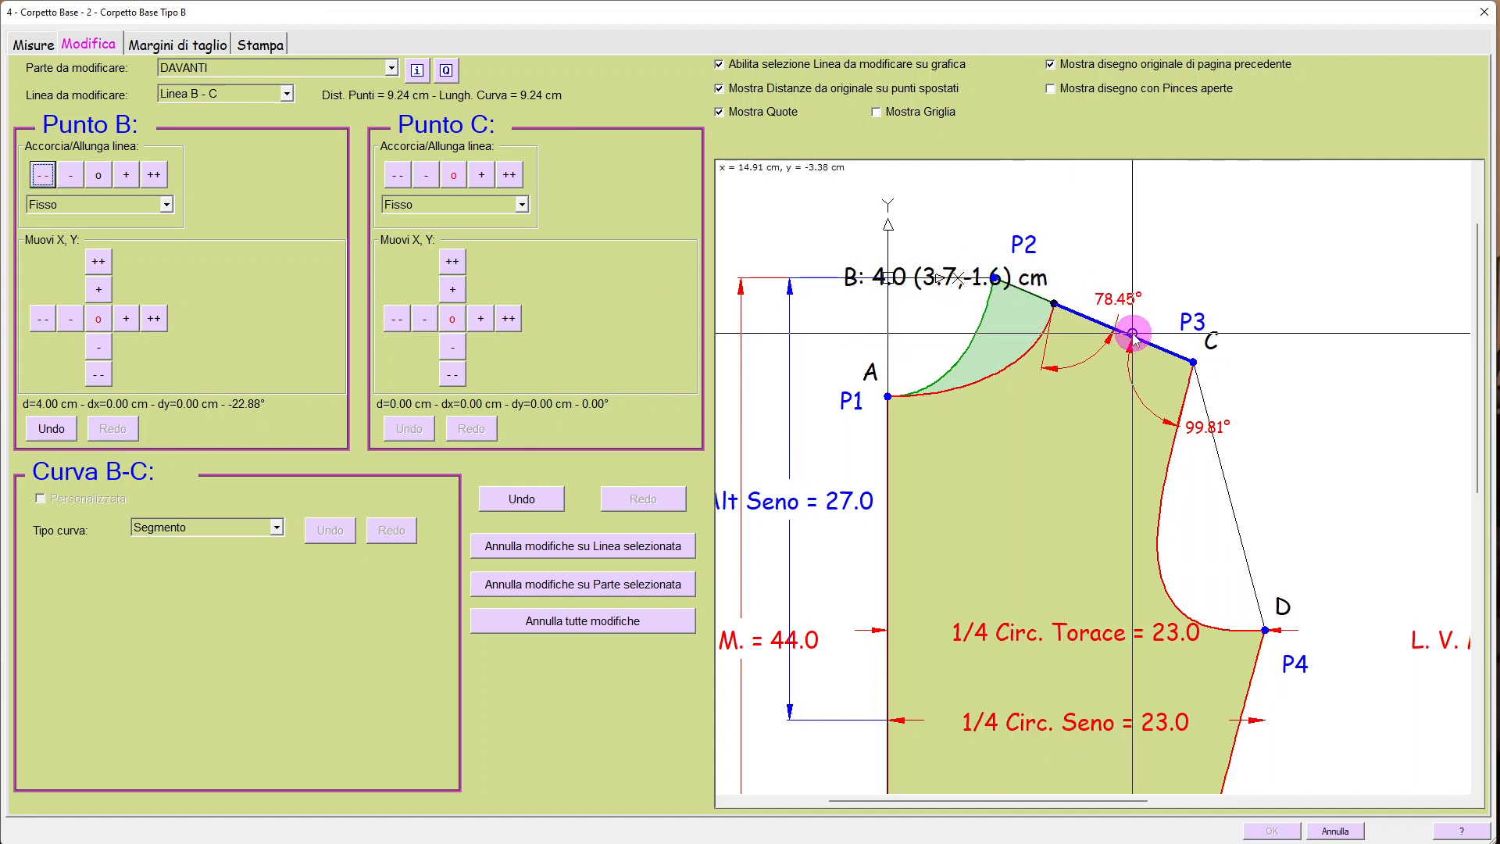
Lower point A of the centre front line I - A by 10 cm to deepen the front neckline.
{"action": "left_click", "coordinate": [889, 564]}
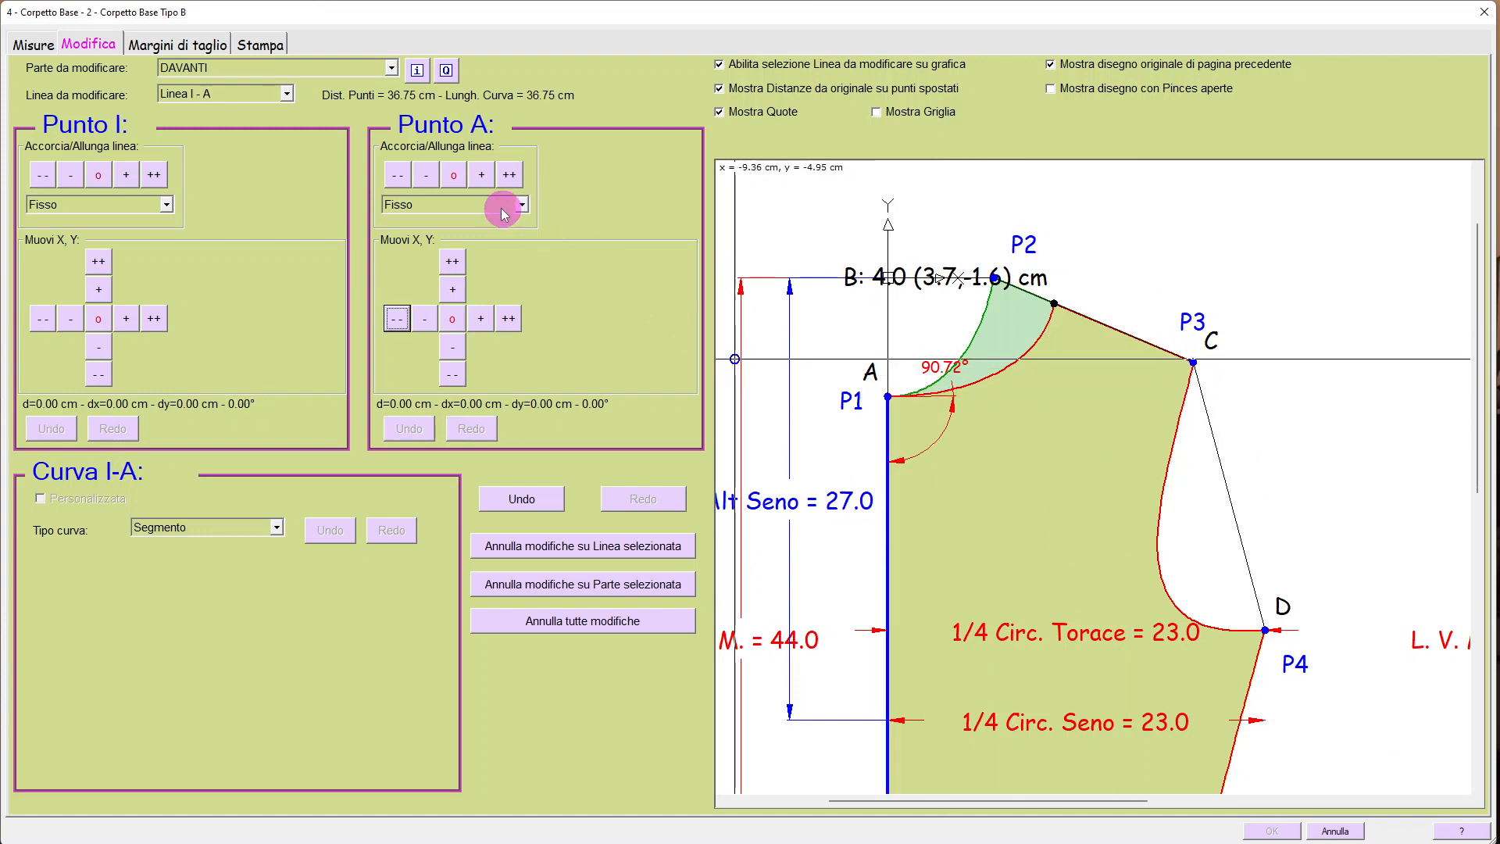
{"action": "left_click", "coordinate": [452, 375]}
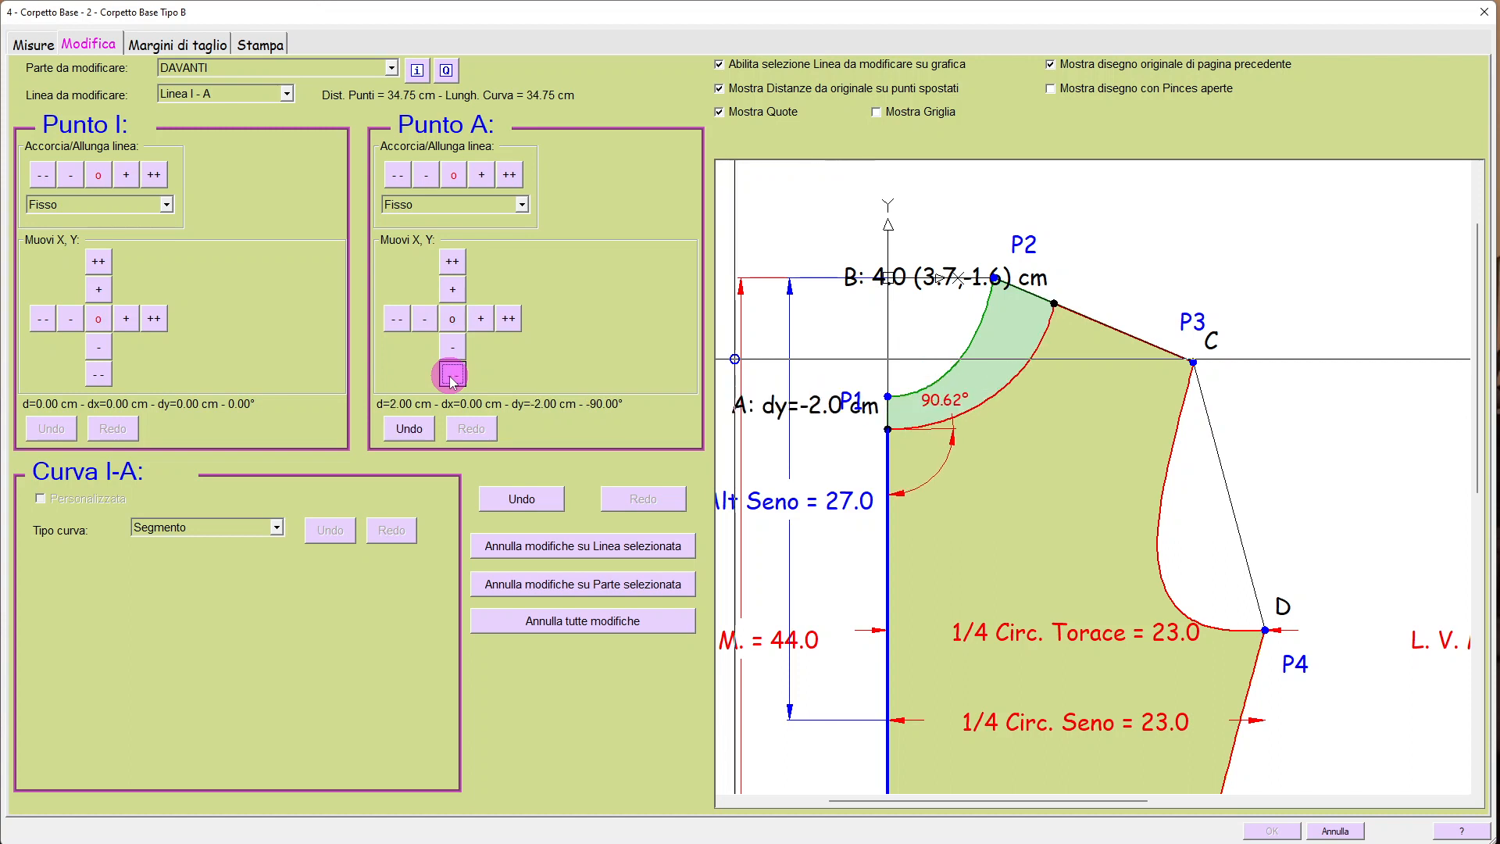
{"action": "left_click", "coordinate": [452, 381]}
{"action": "left_click", "coordinate": [453, 380]}
{"action": "left_click", "coordinate": [453, 381]}
{"action": "left_click", "coordinate": [453, 381]}
{"action": "left_click", "coordinate": [453, 381]}
{"action": "left_click", "coordinate": [453, 381]}
{"action": "left_click", "coordinate": [453, 381]}
{"action": "left_click", "coordinate": [453, 381]}
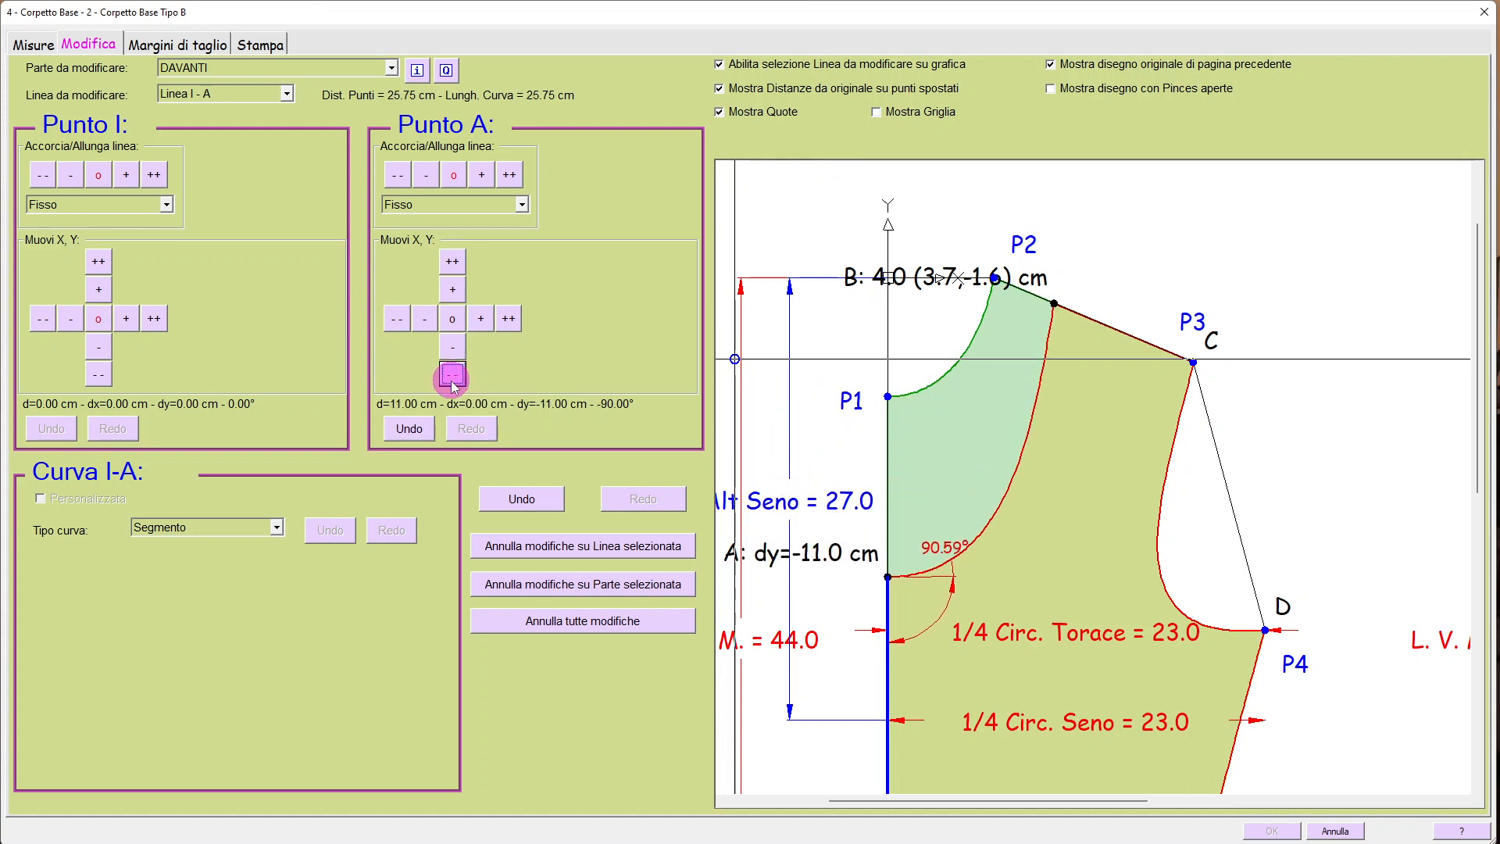
{"action": "left_click", "coordinate": [453, 261]}
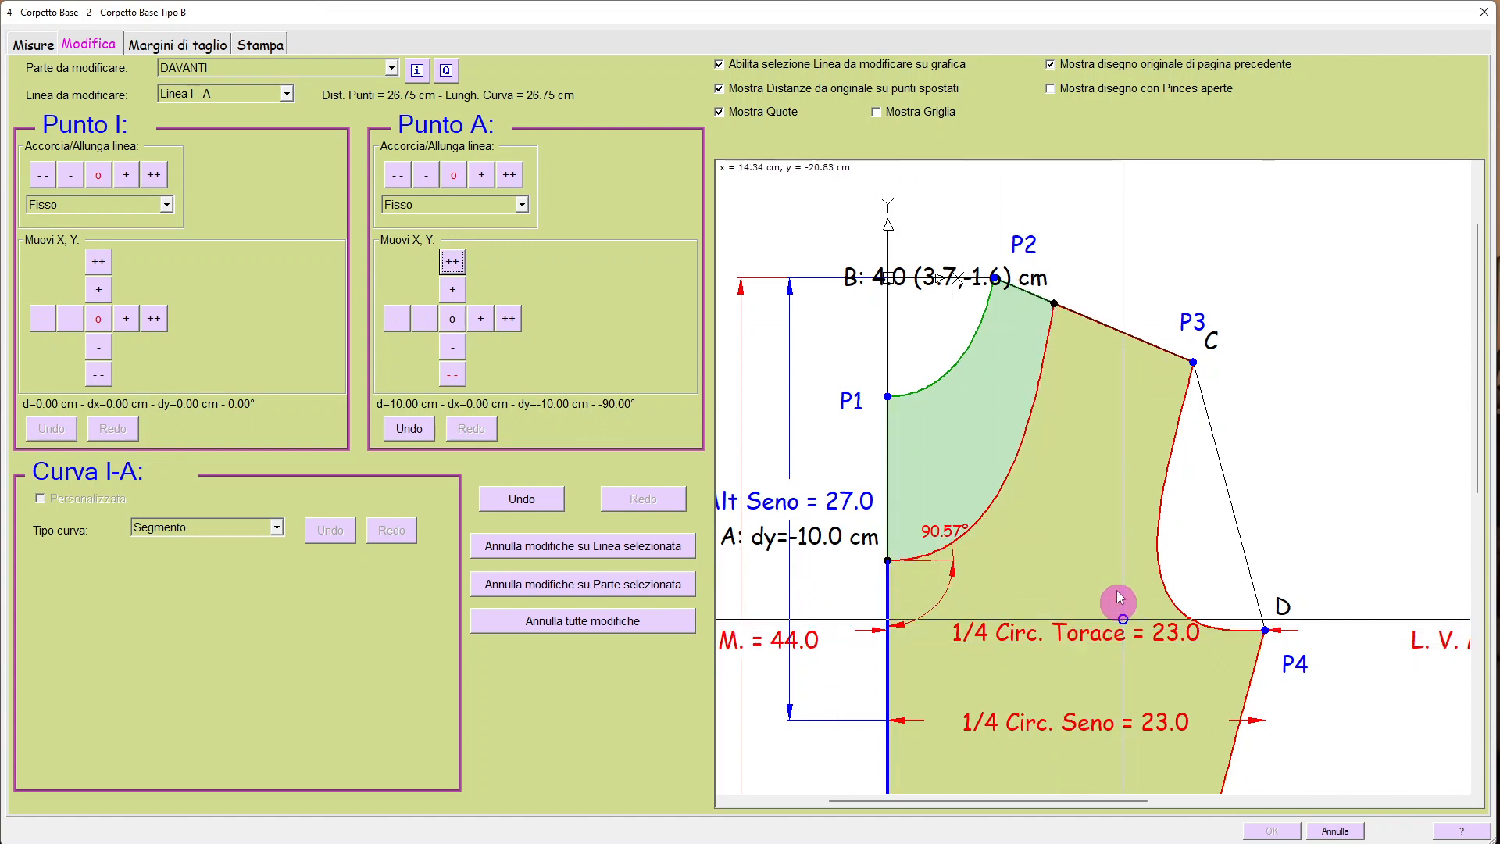
Hide the original drawing and set the tangency weight at point A of neckline curve A - B to 60.
{"action": "left_click", "coordinate": [1051, 65]}
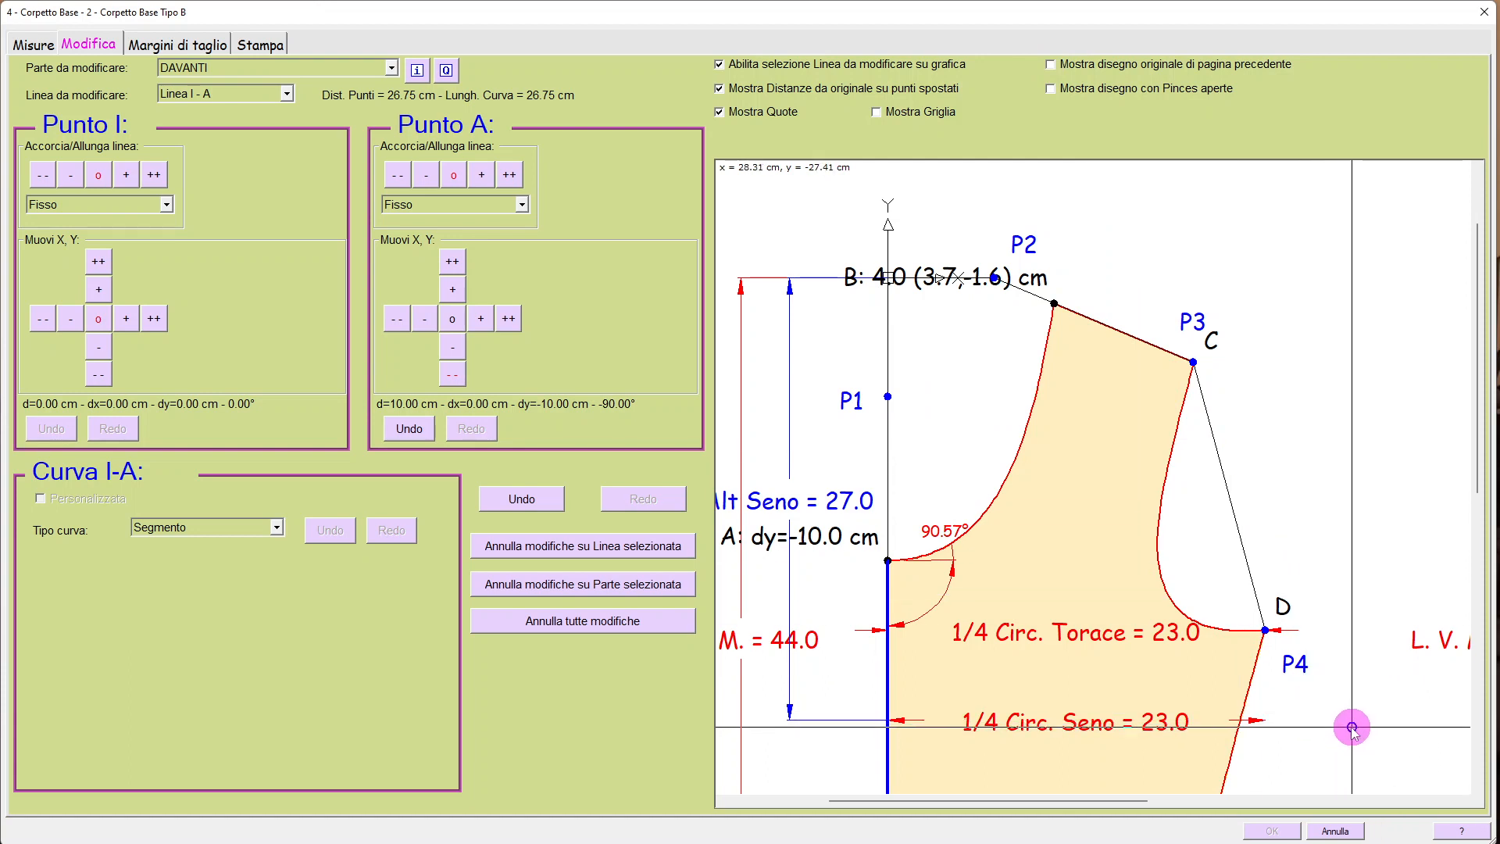
{"action": "left_click", "coordinate": [1016, 502]}
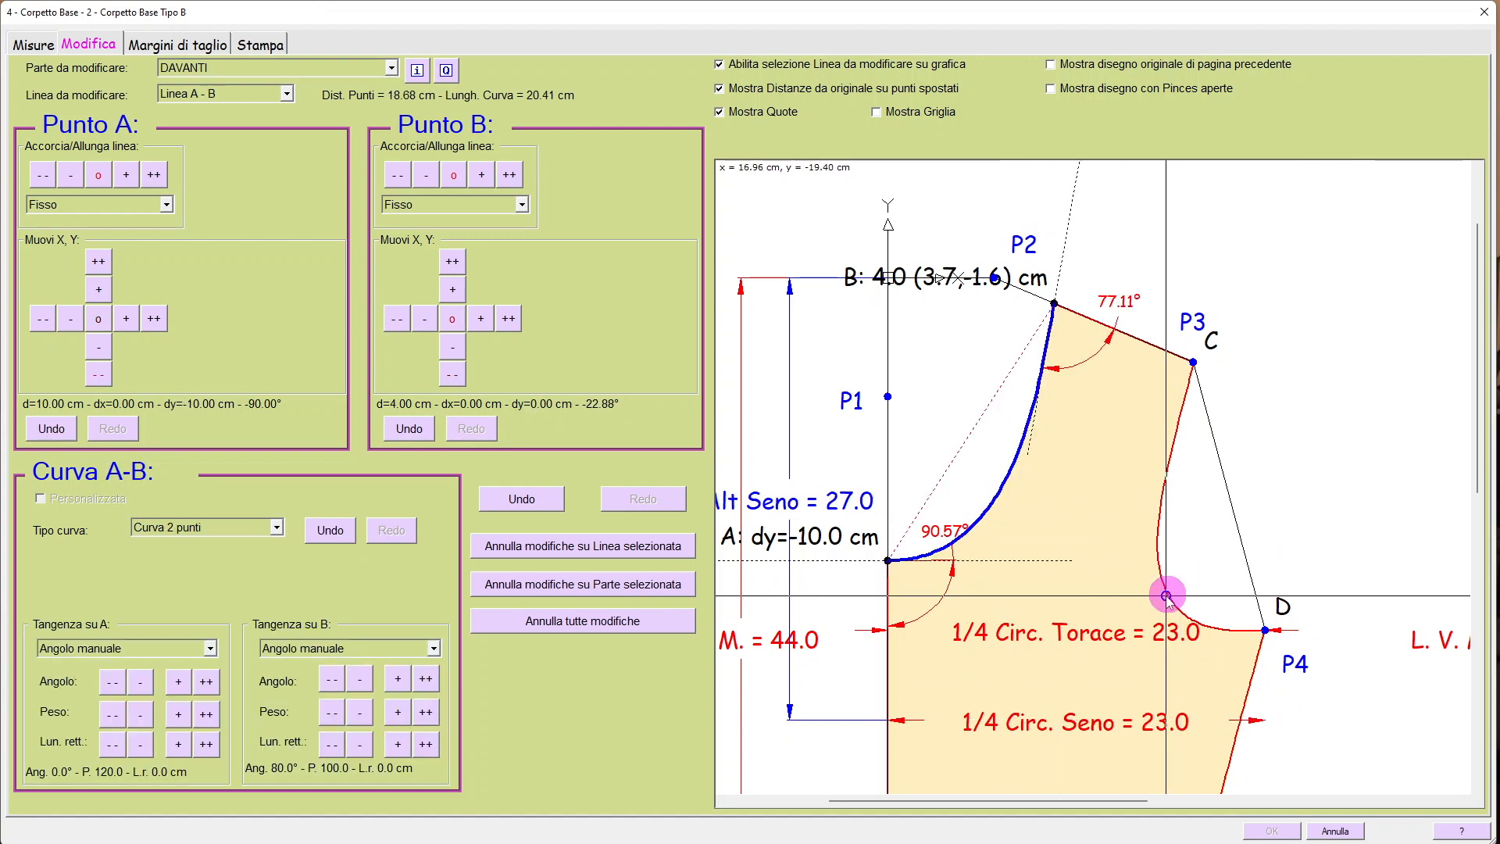
{"action": "left_click_drag", "start_coordinate": [1166, 596], "coordinate": [1209, 641]}
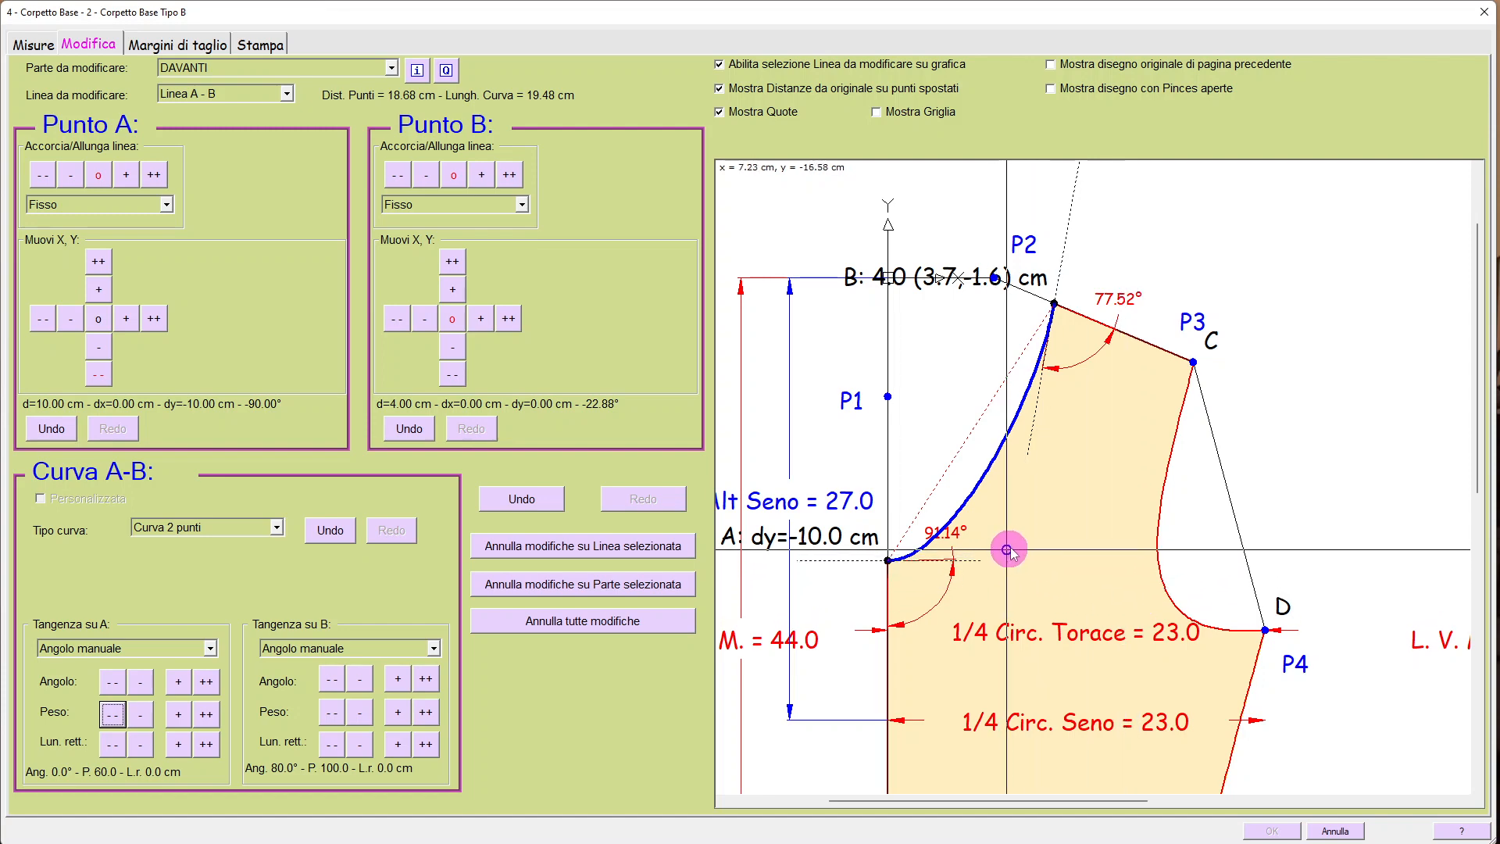
Set the tangency angle at point A of neckline curve A - B to 35°.
{"action": "scroll", "coordinate": [1005, 541], "scroll_direction": "up", "scroll_amount": 2}
{"action": "scroll", "coordinate": [1126, 613], "scroll_direction": "down", "scroll_amount": 1}
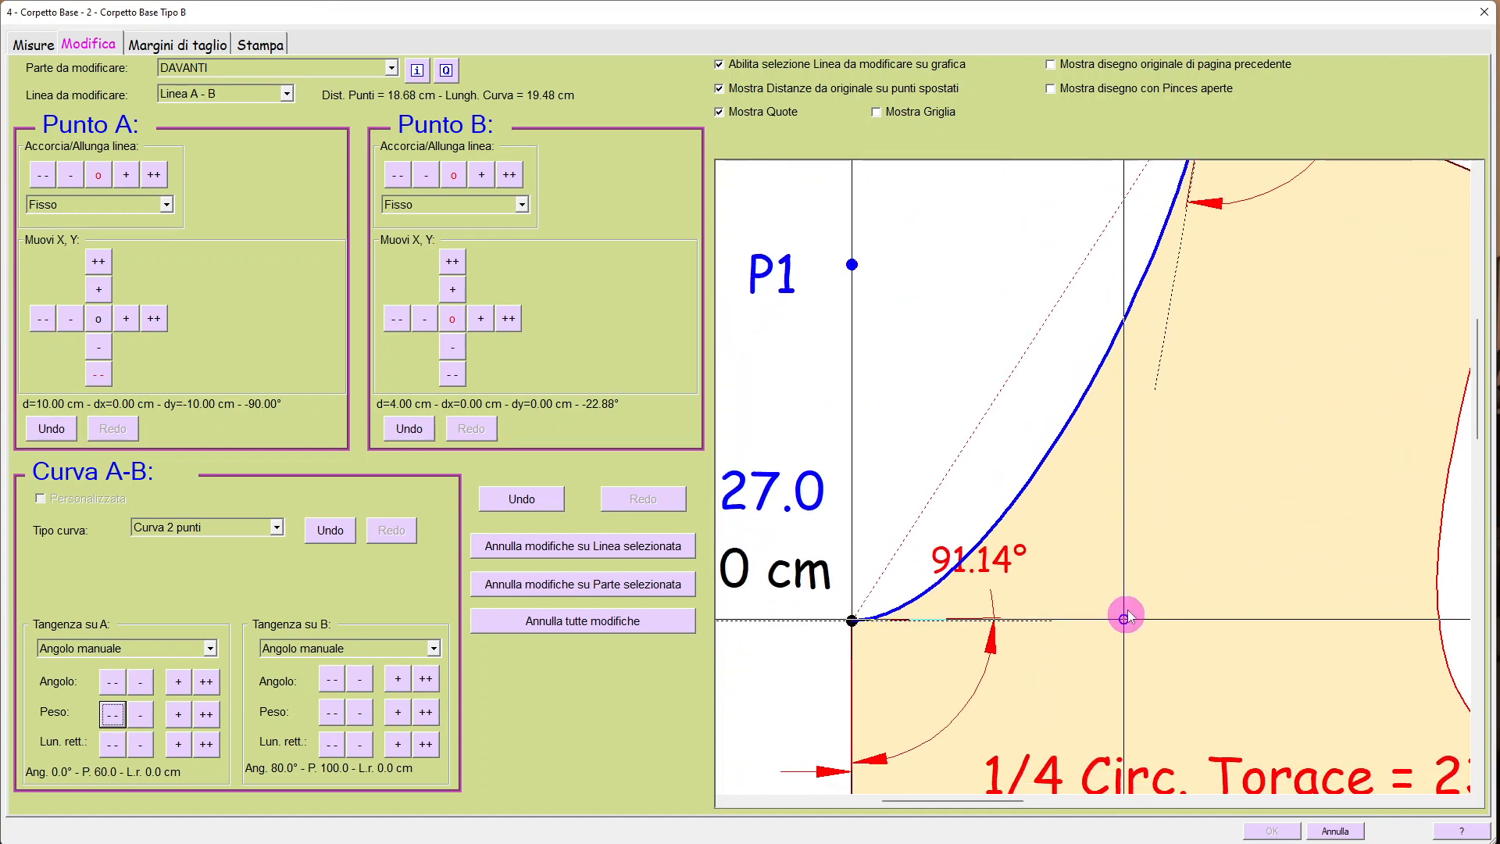
{"action": "scroll", "coordinate": [977, 613], "scroll_direction": "up", "scroll_amount": 1}
{"action": "scroll", "coordinate": [1021, 576], "scroll_direction": "down", "scroll_amount": 1}
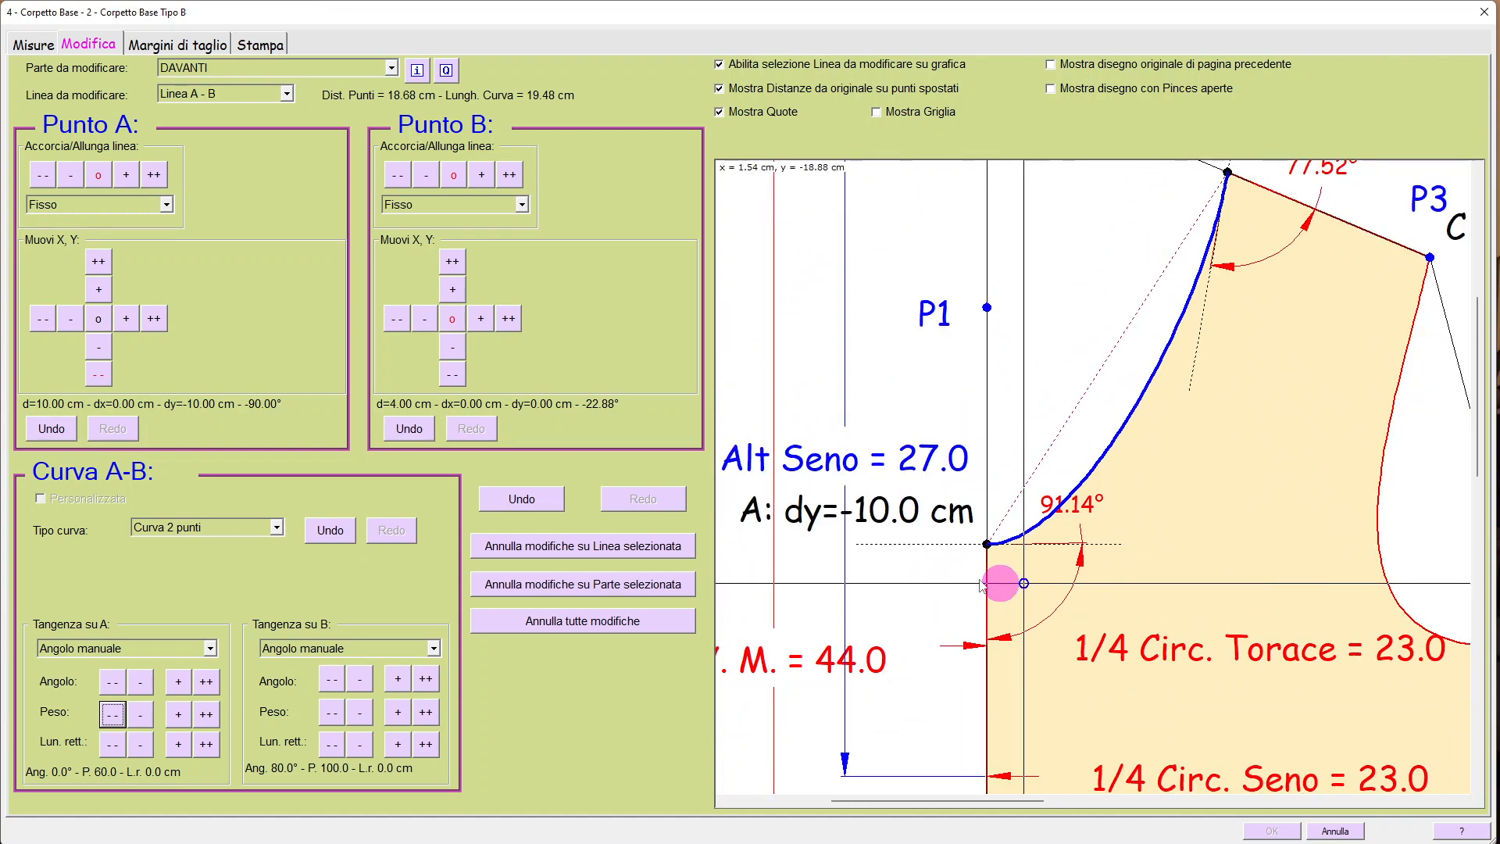
{"action": "scroll", "coordinate": [1032, 602], "scroll_direction": "up", "scroll_amount": 1}
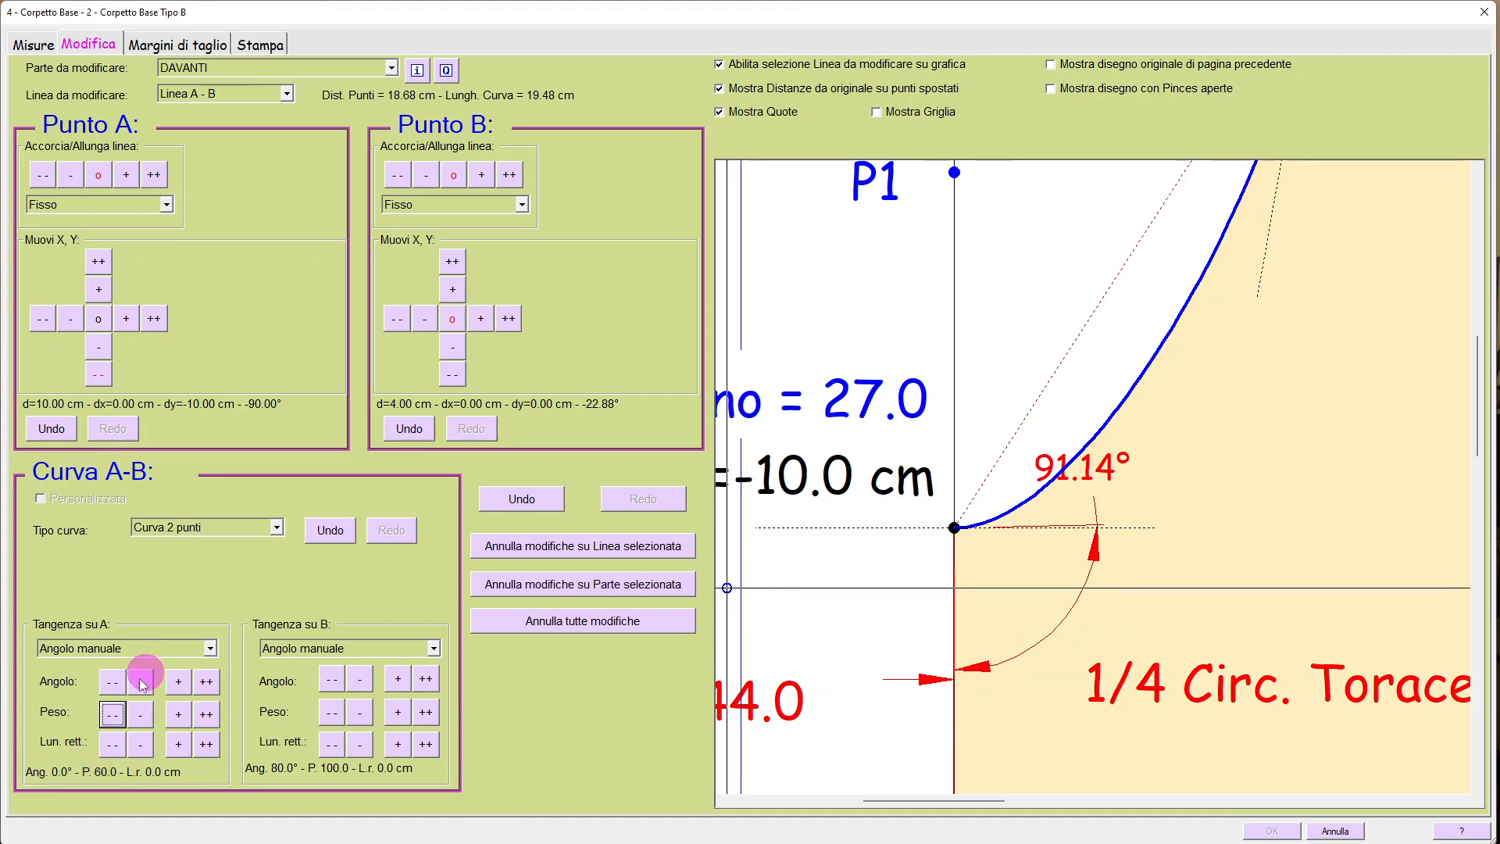
{"action": "left_click", "coordinate": [207, 683]}
{"action": "left_click", "coordinate": [206, 683]}
{"action": "left_click", "coordinate": [206, 683]}
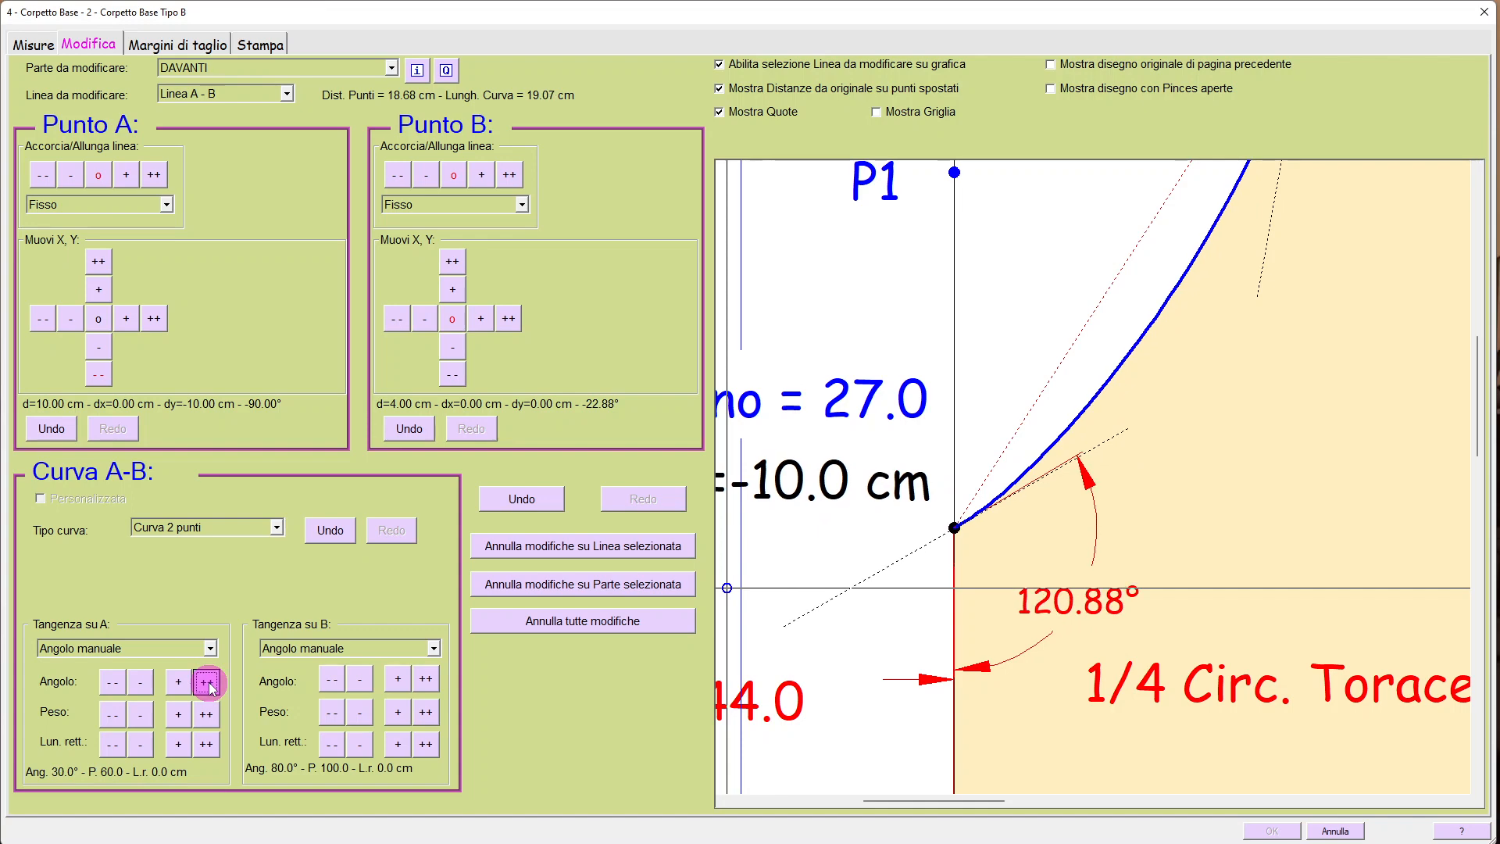
{"action": "left_click", "coordinate": [206, 683]}
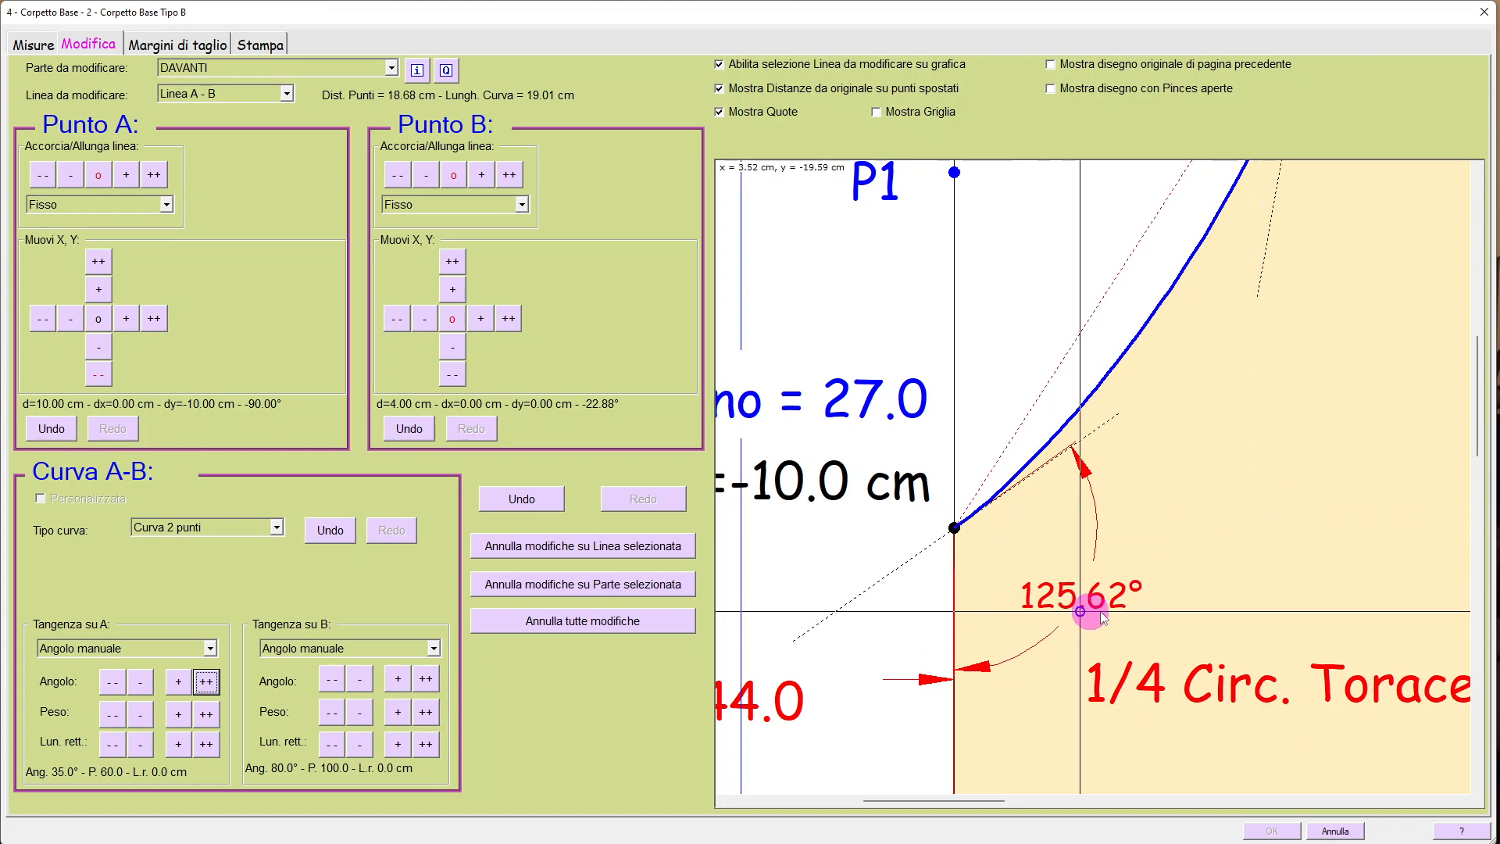
Reduce the tangency angle at point B of neckline curve A - B to 65°.
{"action": "scroll", "coordinate": [1328, 482], "scroll_direction": "down", "scroll_amount": 3}
{"action": "scroll", "coordinate": [1081, 480], "scroll_direction": "up", "scroll_amount": 5}
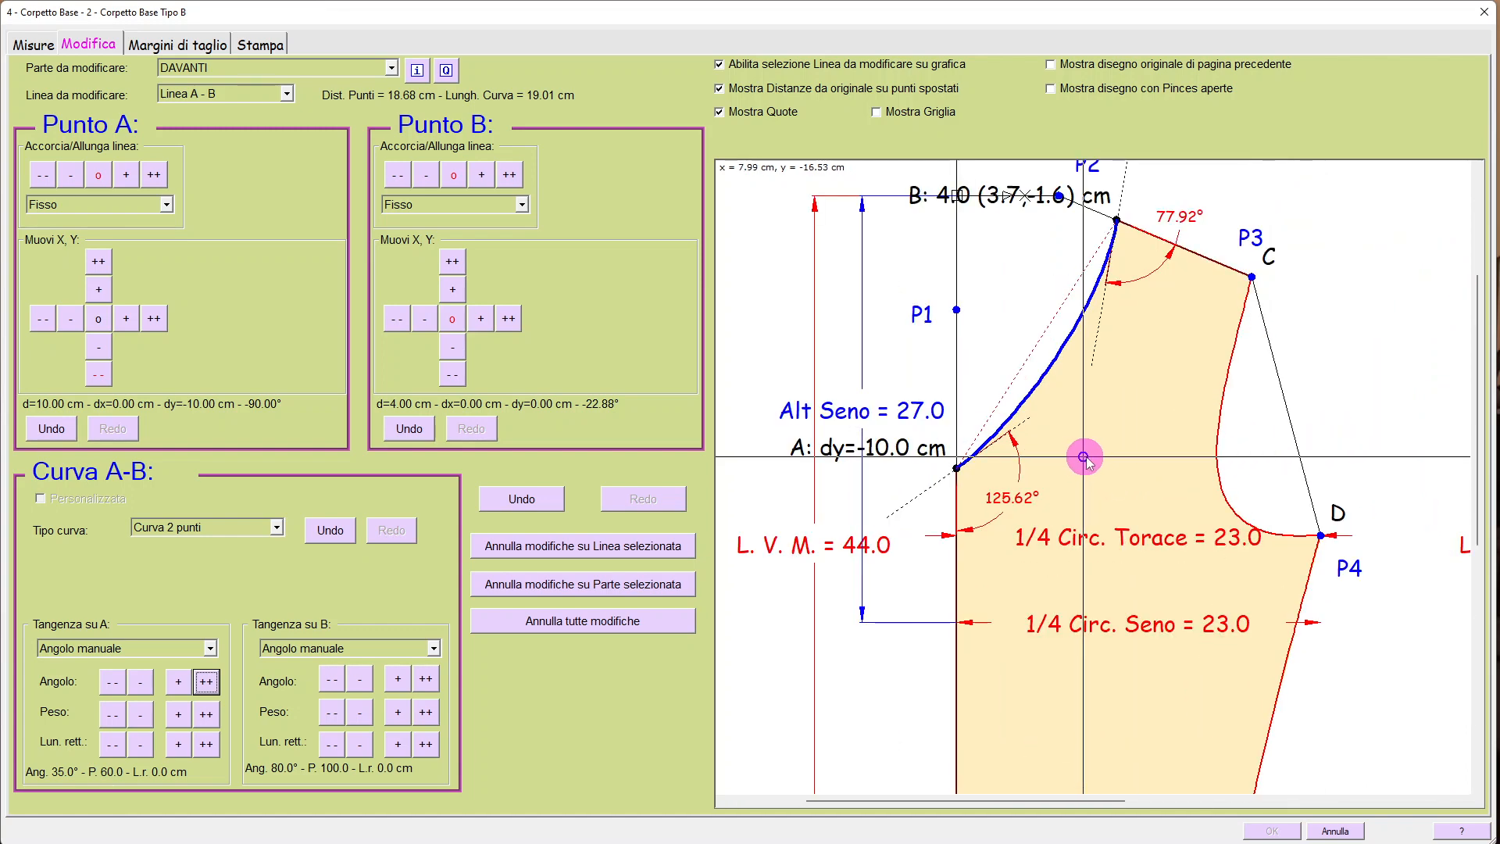
{"action": "scroll", "coordinate": [1114, 486], "scroll_direction": "down", "scroll_amount": 1}
{"action": "scroll", "coordinate": [1173, 578], "scroll_direction": "up", "scroll_amount": 1}
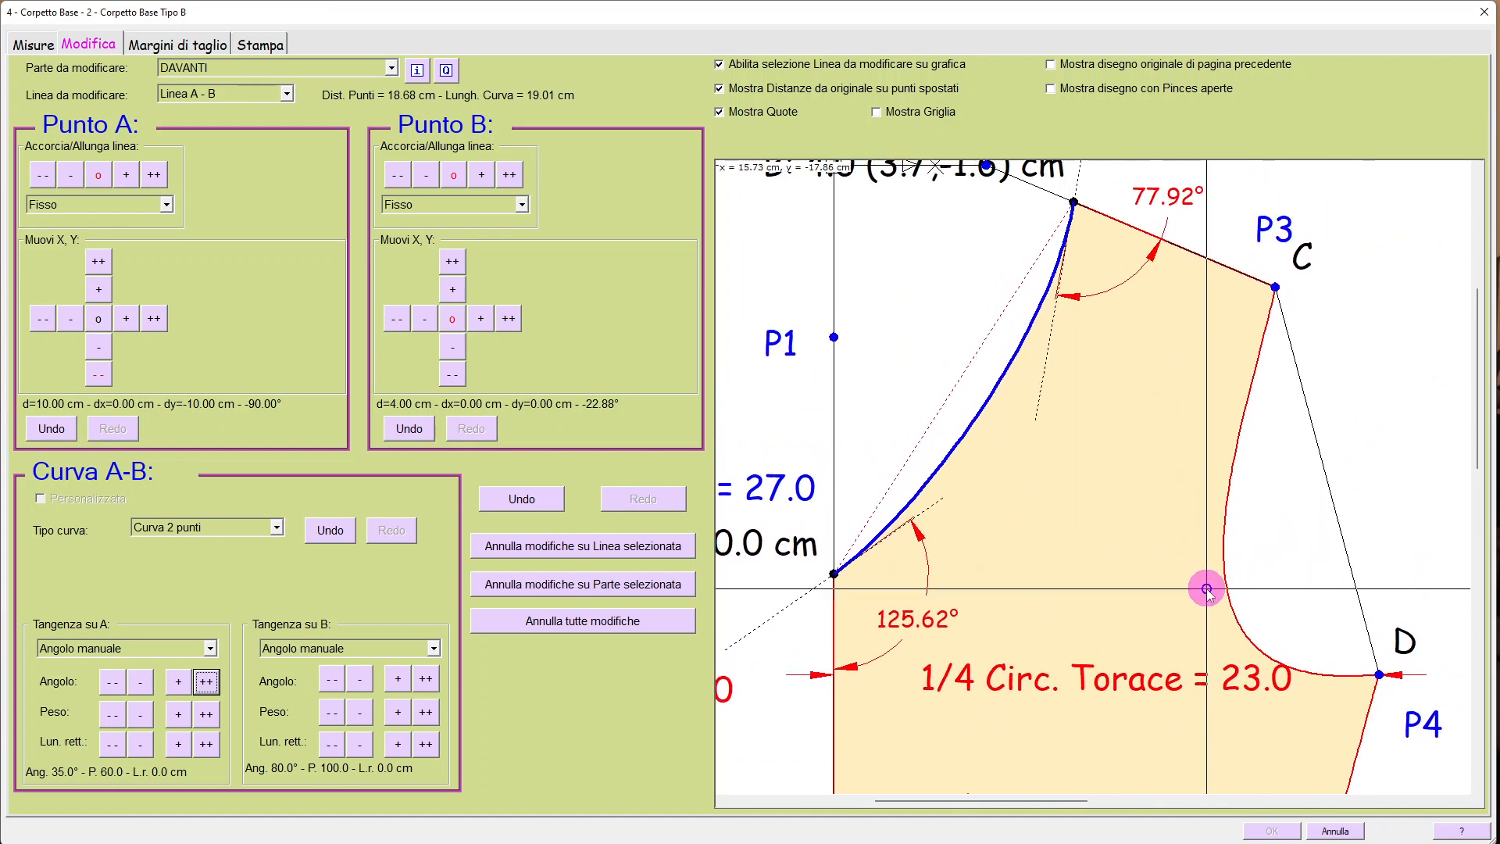
{"action": "scroll", "coordinate": [1168, 553], "scroll_direction": "down", "scroll_amount": 1}
{"action": "scroll", "coordinate": [1133, 518], "scroll_direction": "up", "scroll_amount": 1}
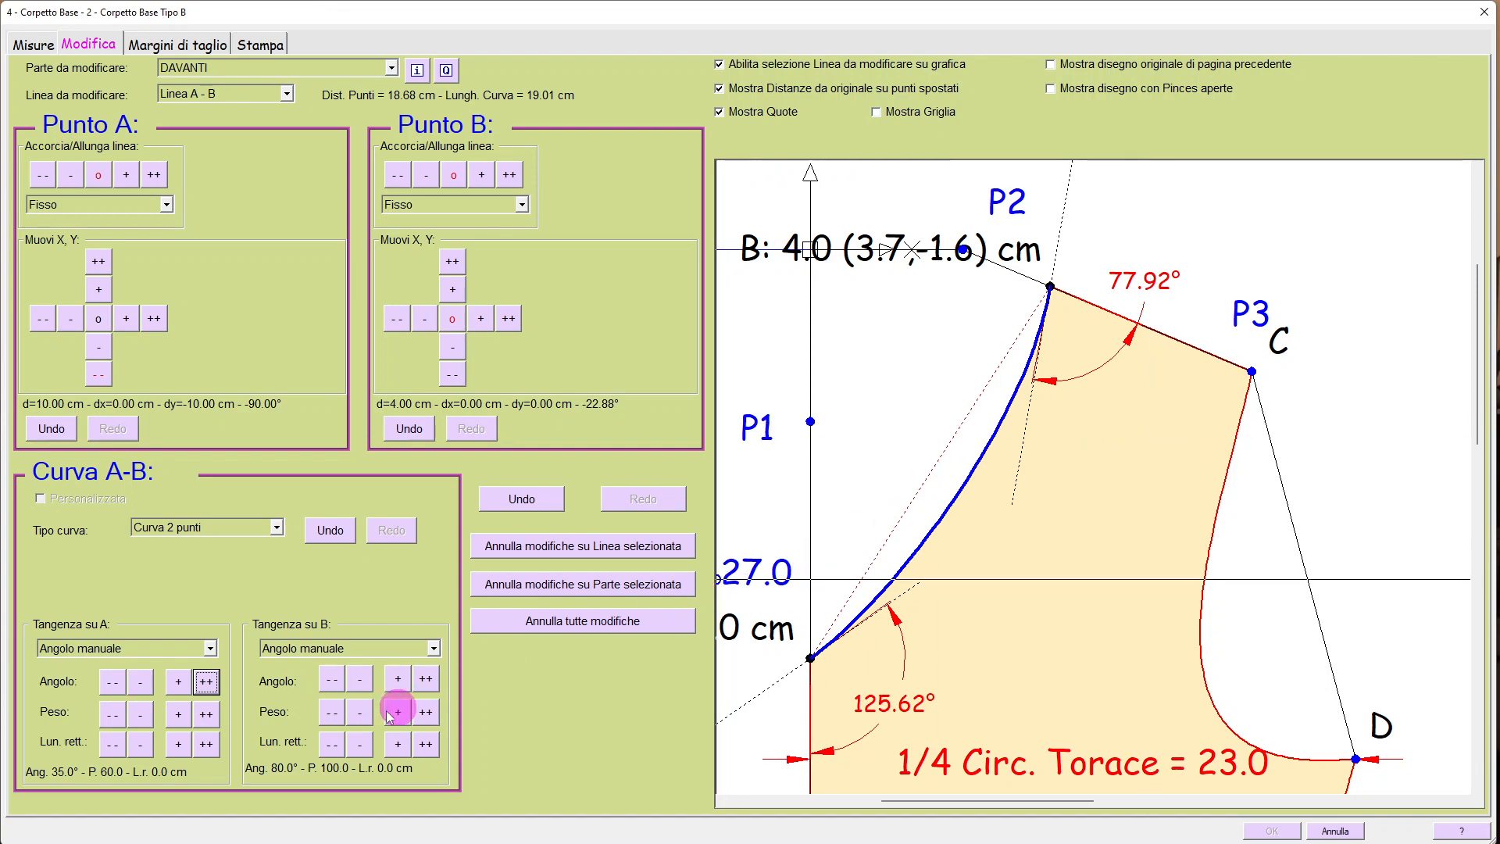
{"action": "left_click", "coordinate": [331, 680]}
{"action": "left_click", "coordinate": [331, 680]}
{"action": "left_click", "coordinate": [331, 680]}
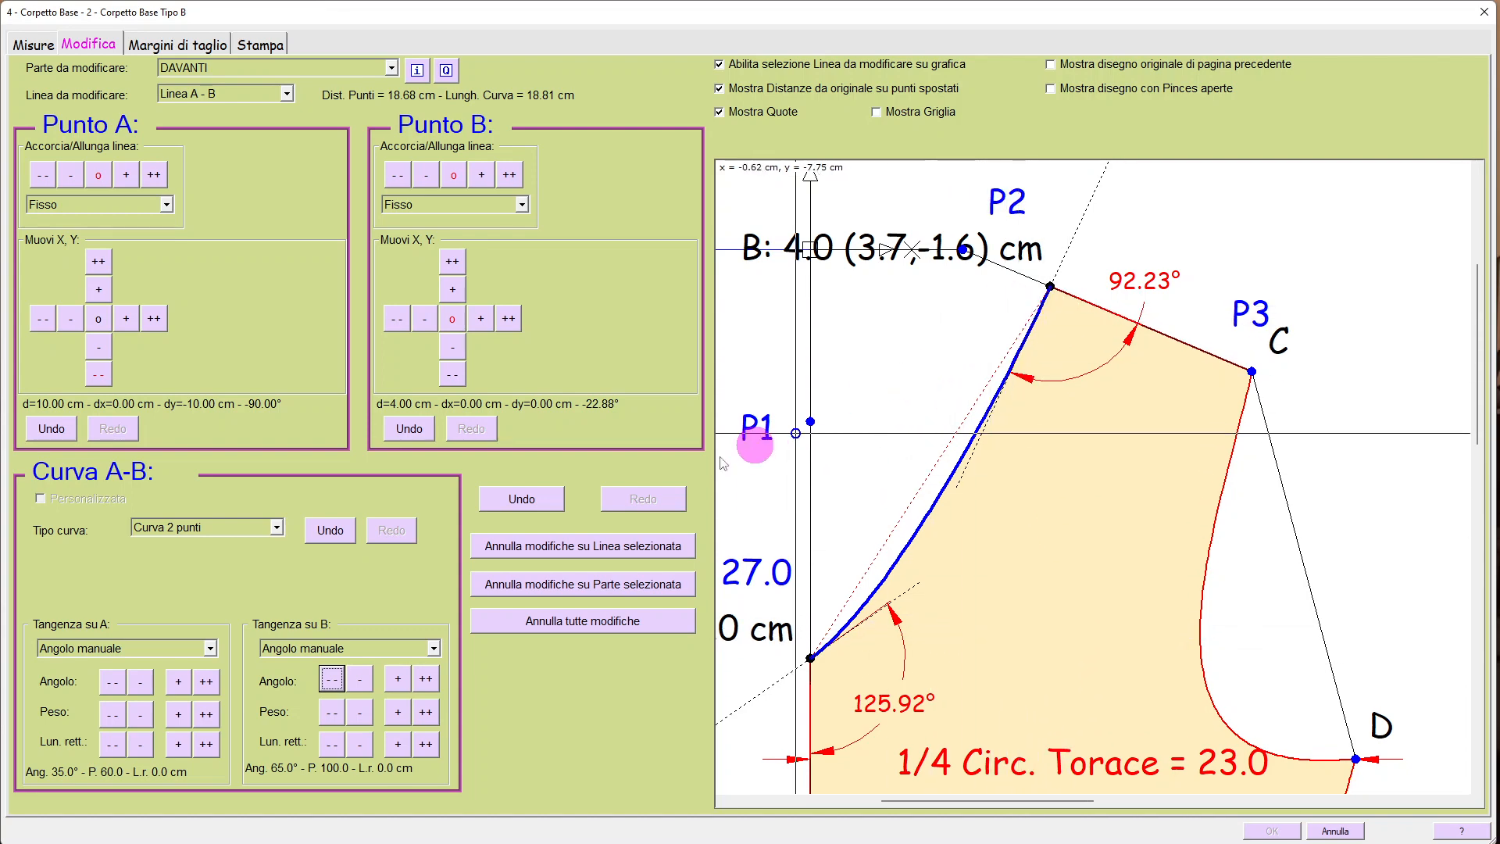
Bring the tangency angle at point B of the neckline curve back to 80°.
{"action": "left_click", "coordinate": [426, 679]}
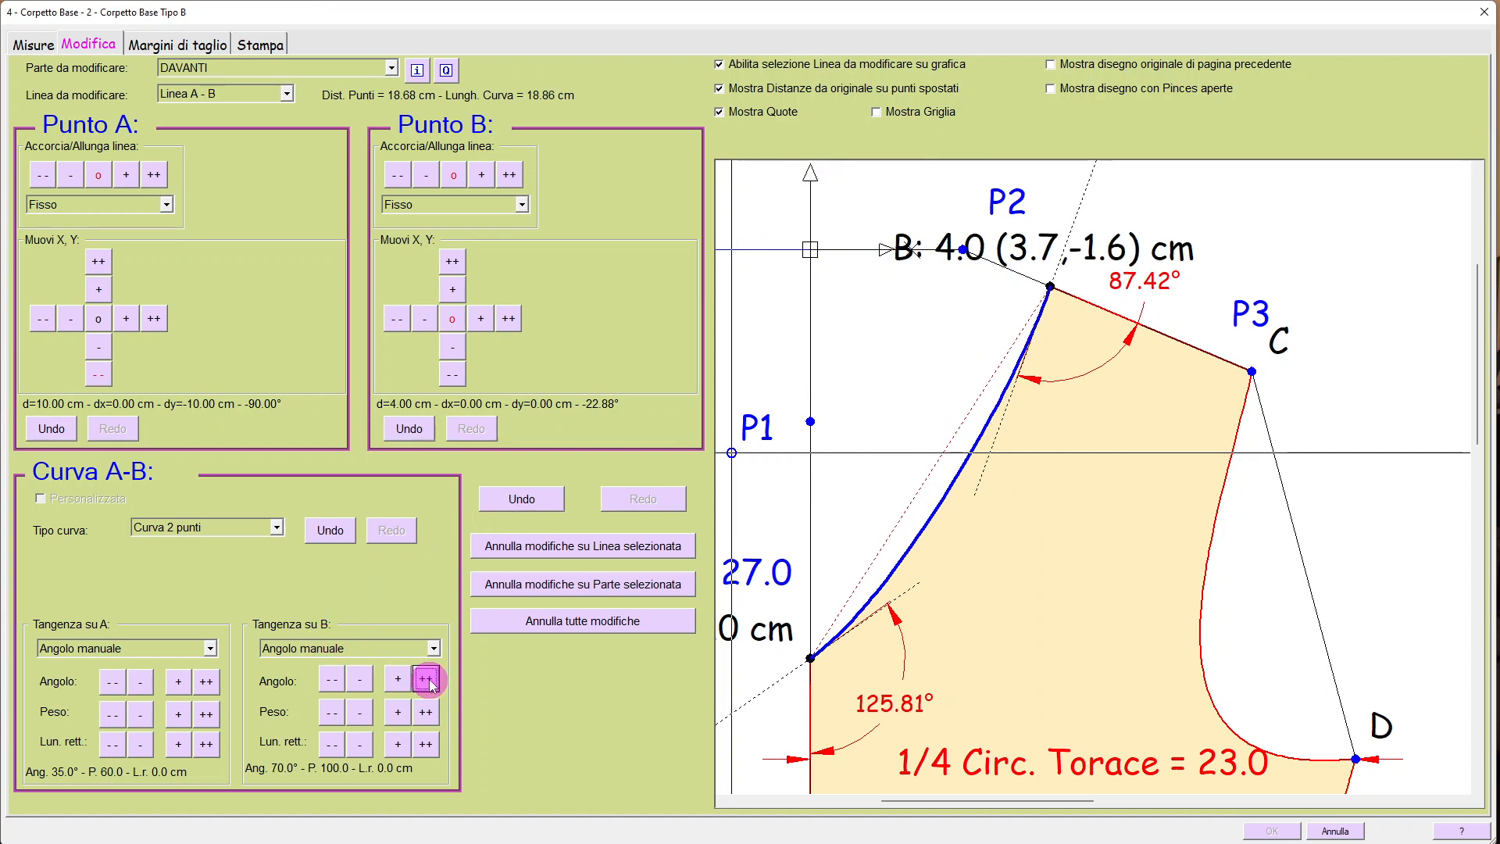
{"action": "left_click", "coordinate": [426, 679]}
{"action": "left_click", "coordinate": [426, 680]}
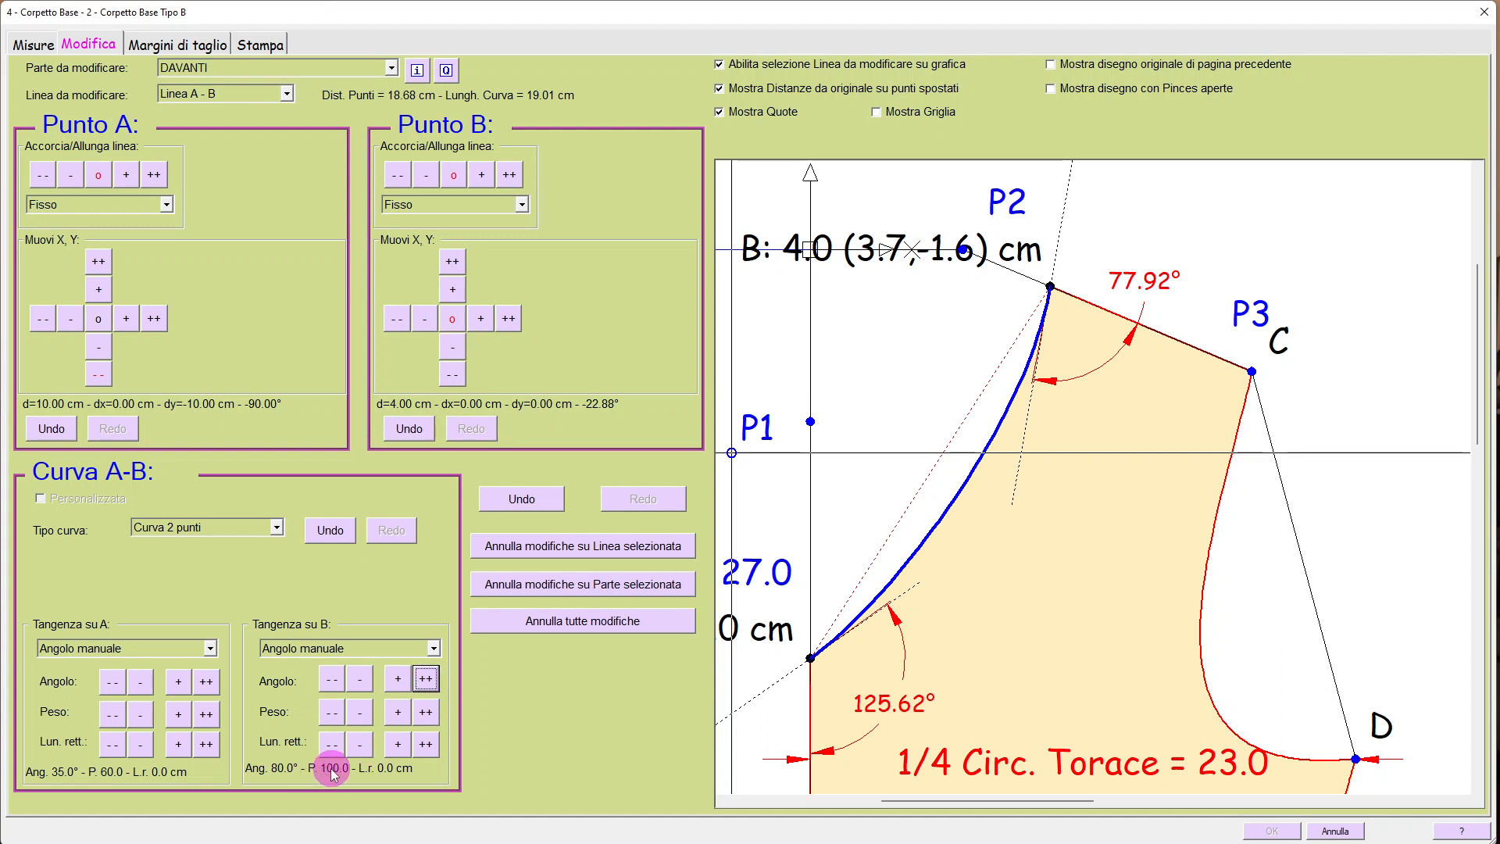
Increase the tangency weight at point B of neckline curve A - B to 160.
{"action": "left_click", "coordinate": [426, 713]}
{"action": "left_click", "coordinate": [426, 713]}
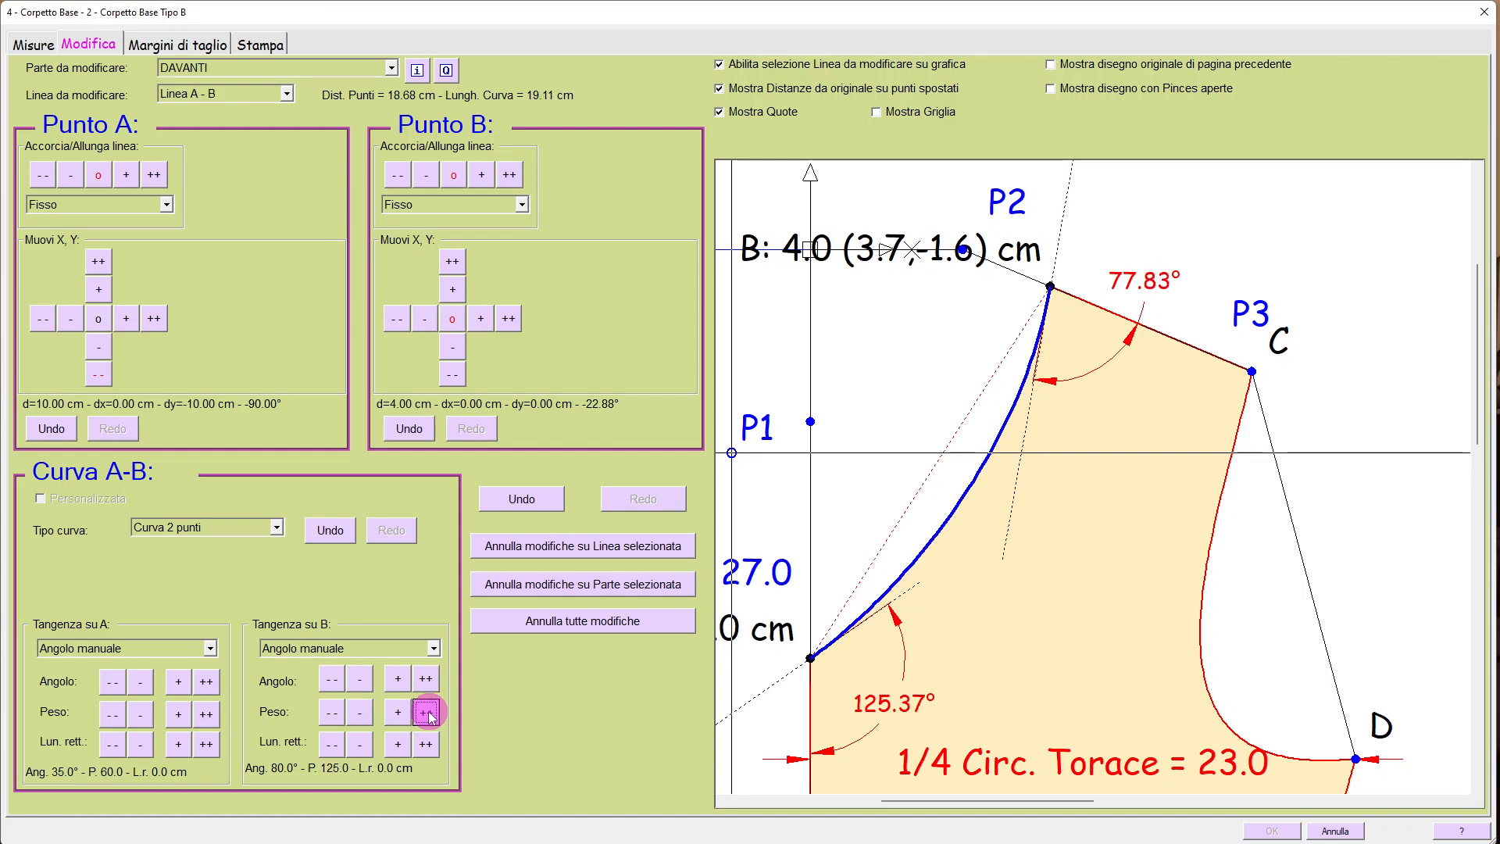
{"action": "left_click", "coordinate": [426, 713]}
{"action": "left_click", "coordinate": [426, 712]}
{"action": "left_click", "coordinate": [426, 713]}
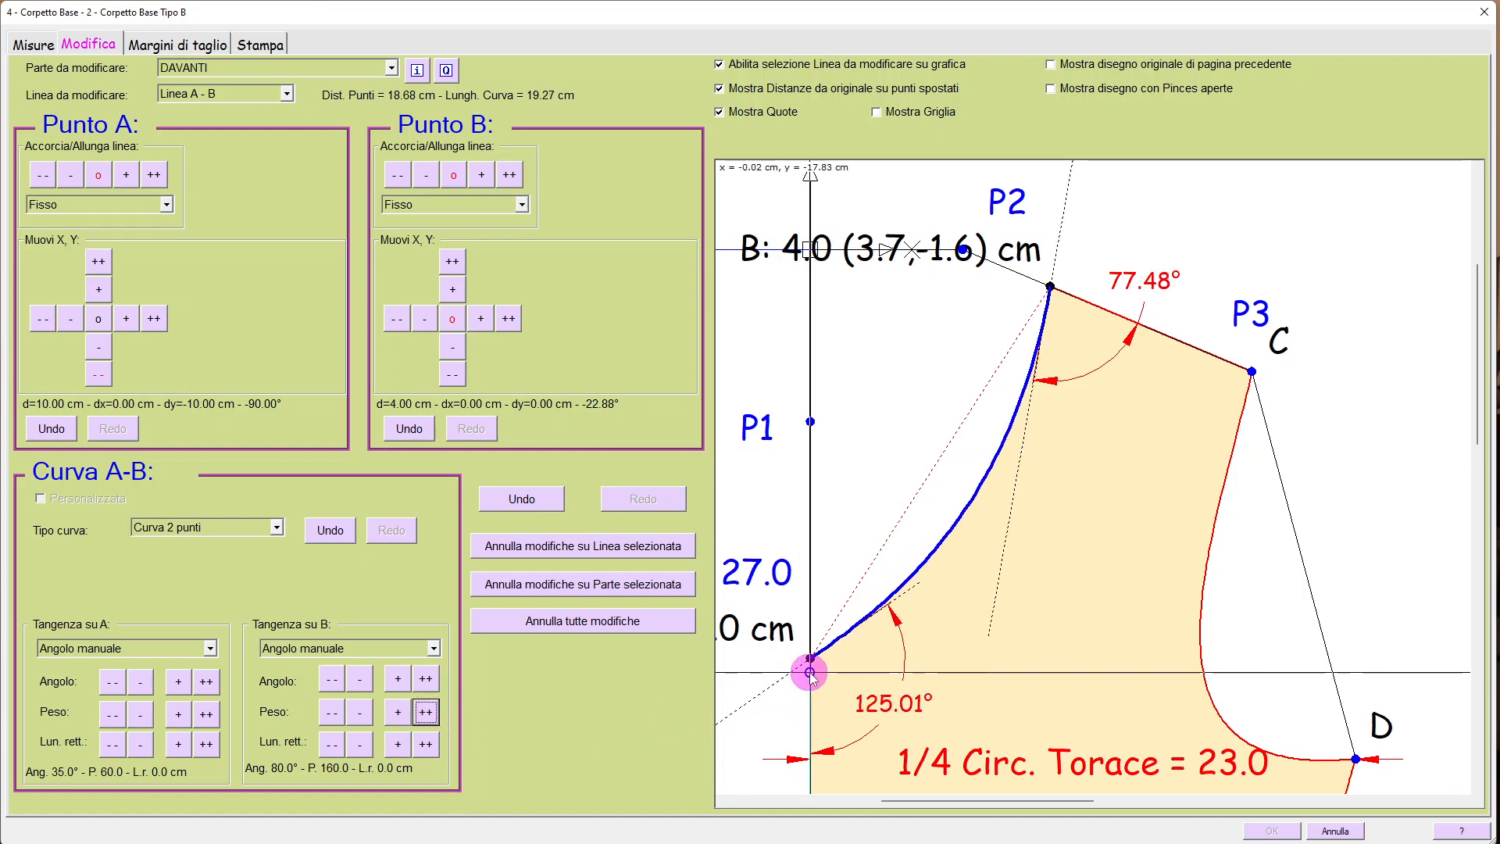
Reduce the tangency angle at point A of neckline curve A - B to 5°.
{"action": "left_click", "coordinate": [112, 683]}
{"action": "left_click", "coordinate": [112, 683]}
{"action": "left_click", "coordinate": [112, 683]}
{"action": "left_click", "coordinate": [111, 682]}
{"action": "left_click", "coordinate": [112, 682]}
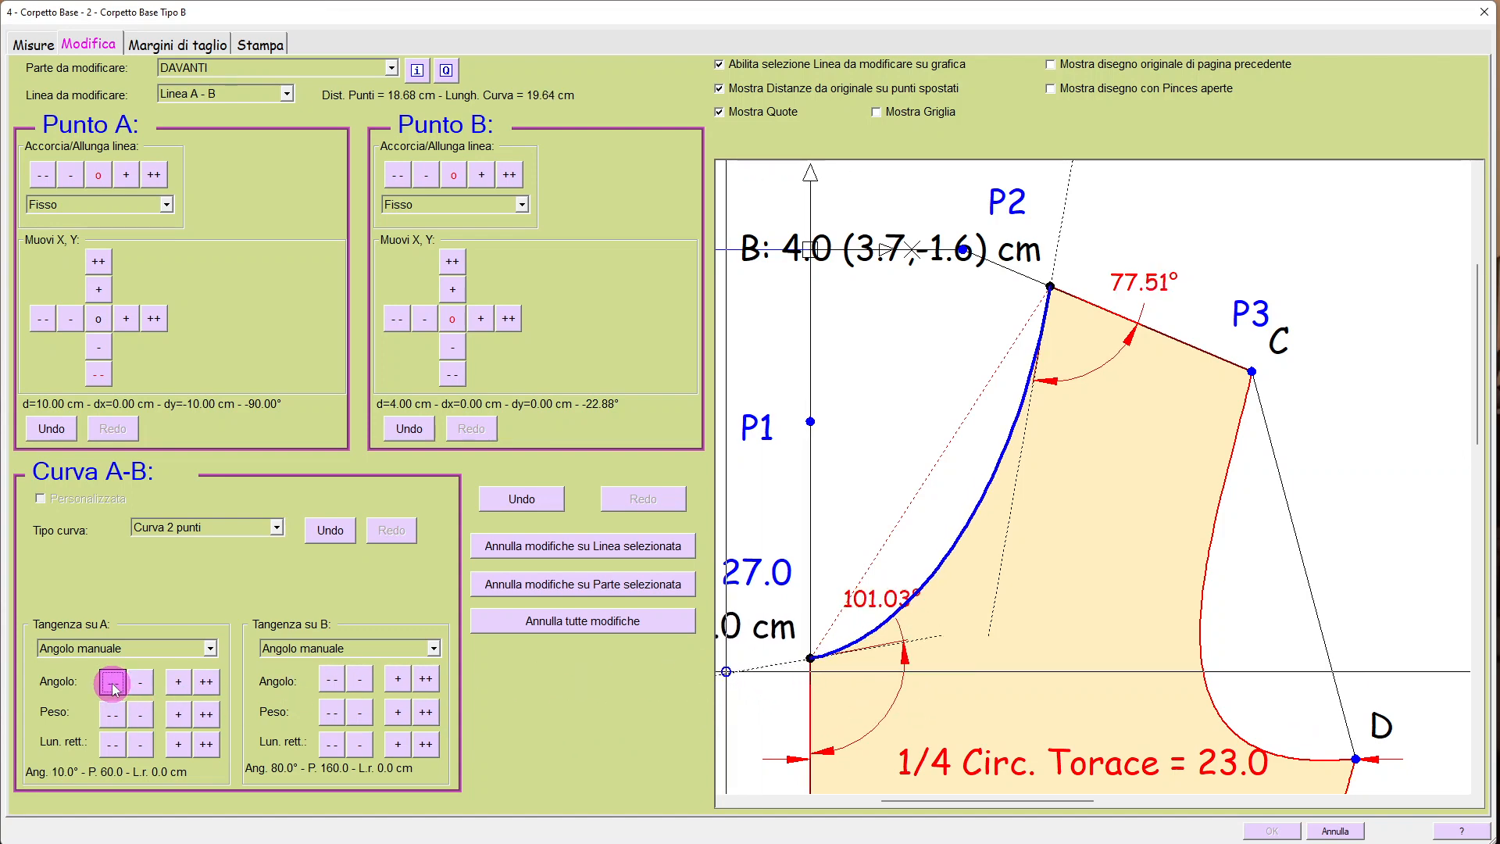
{"action": "left_click", "coordinate": [112, 682]}
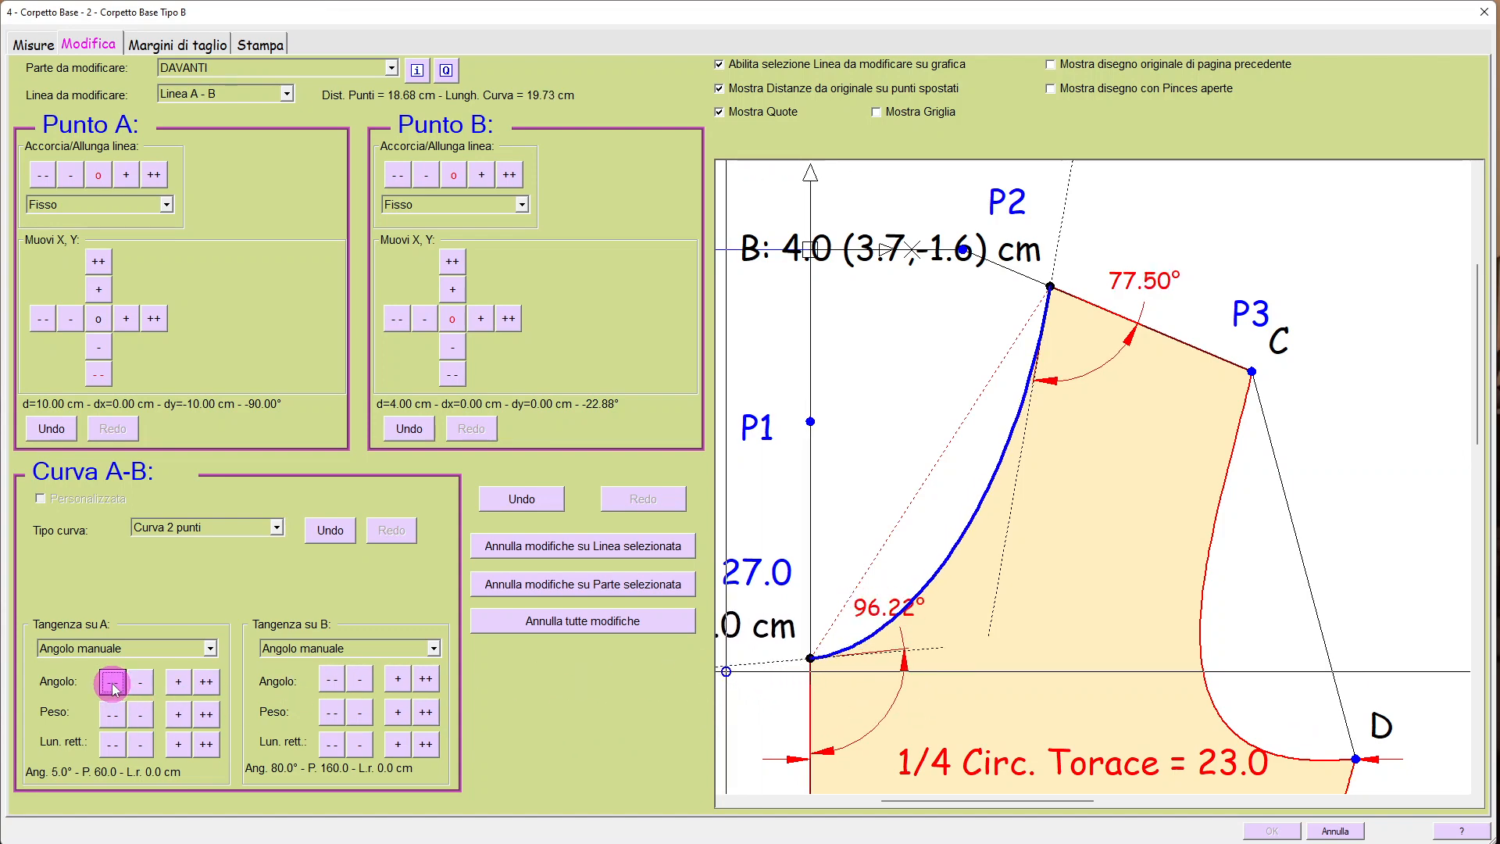
Increase the tangency weight at point A of neckline curve A - B to 145.
{"action": "left_click", "coordinate": [205, 715]}
{"action": "left_click", "coordinate": [206, 715]}
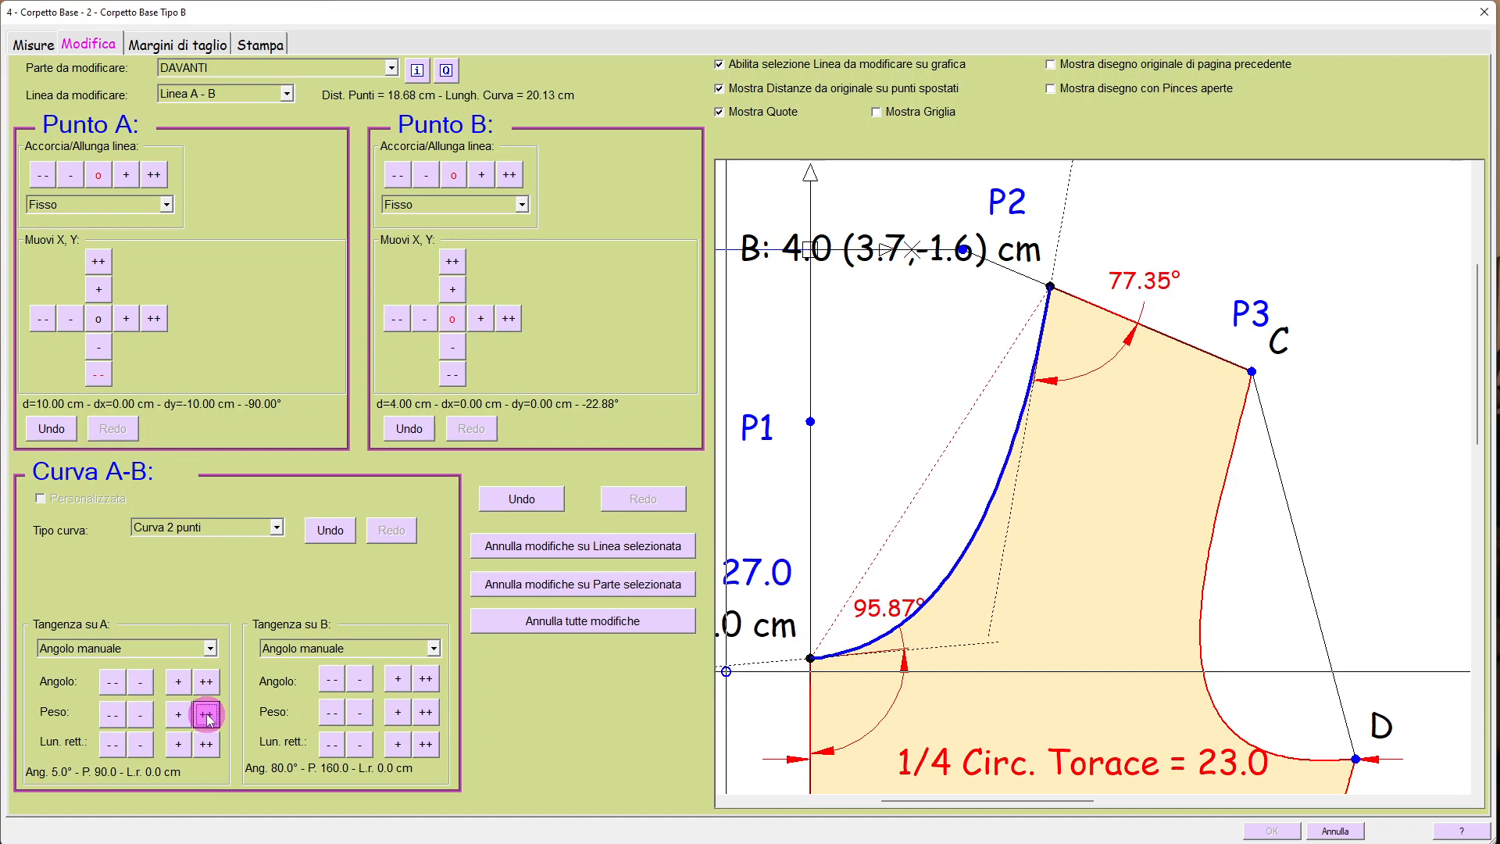
{"action": "left_click", "coordinate": [206, 715]}
{"action": "left_click", "coordinate": [206, 715]}
{"action": "left_click", "coordinate": [206, 715]}
{"action": "left_click", "coordinate": [206, 715]}
{"action": "left_click", "coordinate": [205, 715]}
{"action": "left_click", "coordinate": [206, 715]}
{"action": "left_click", "coordinate": [206, 715]}
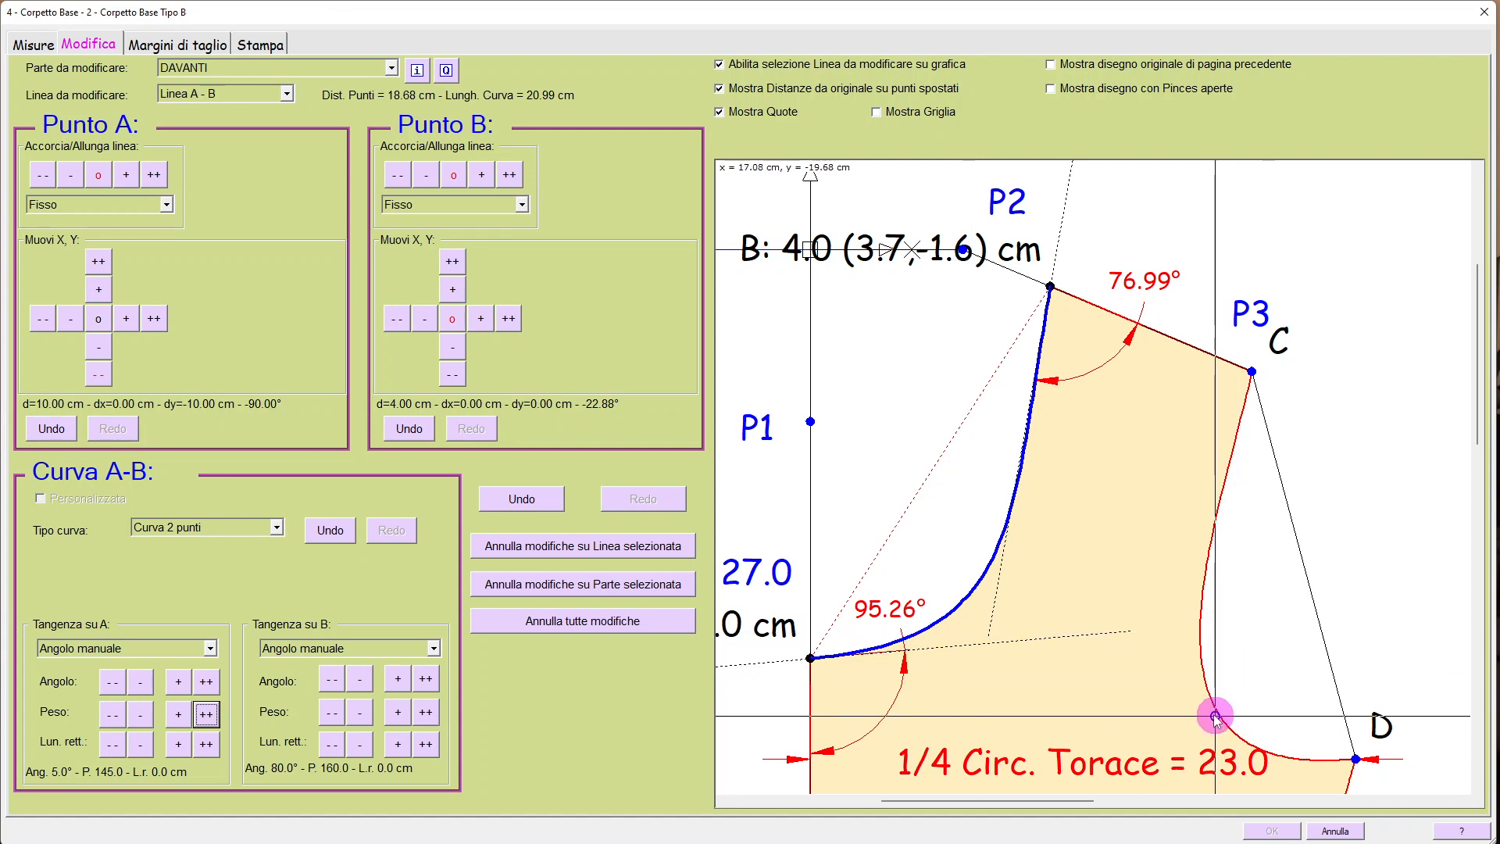
{"action": "scroll", "coordinate": [1216, 713], "scroll_direction": "down", "scroll_amount": 2}
{"action": "left_click_drag", "start_coordinate": [1214, 715], "coordinate": [1170, 422]}
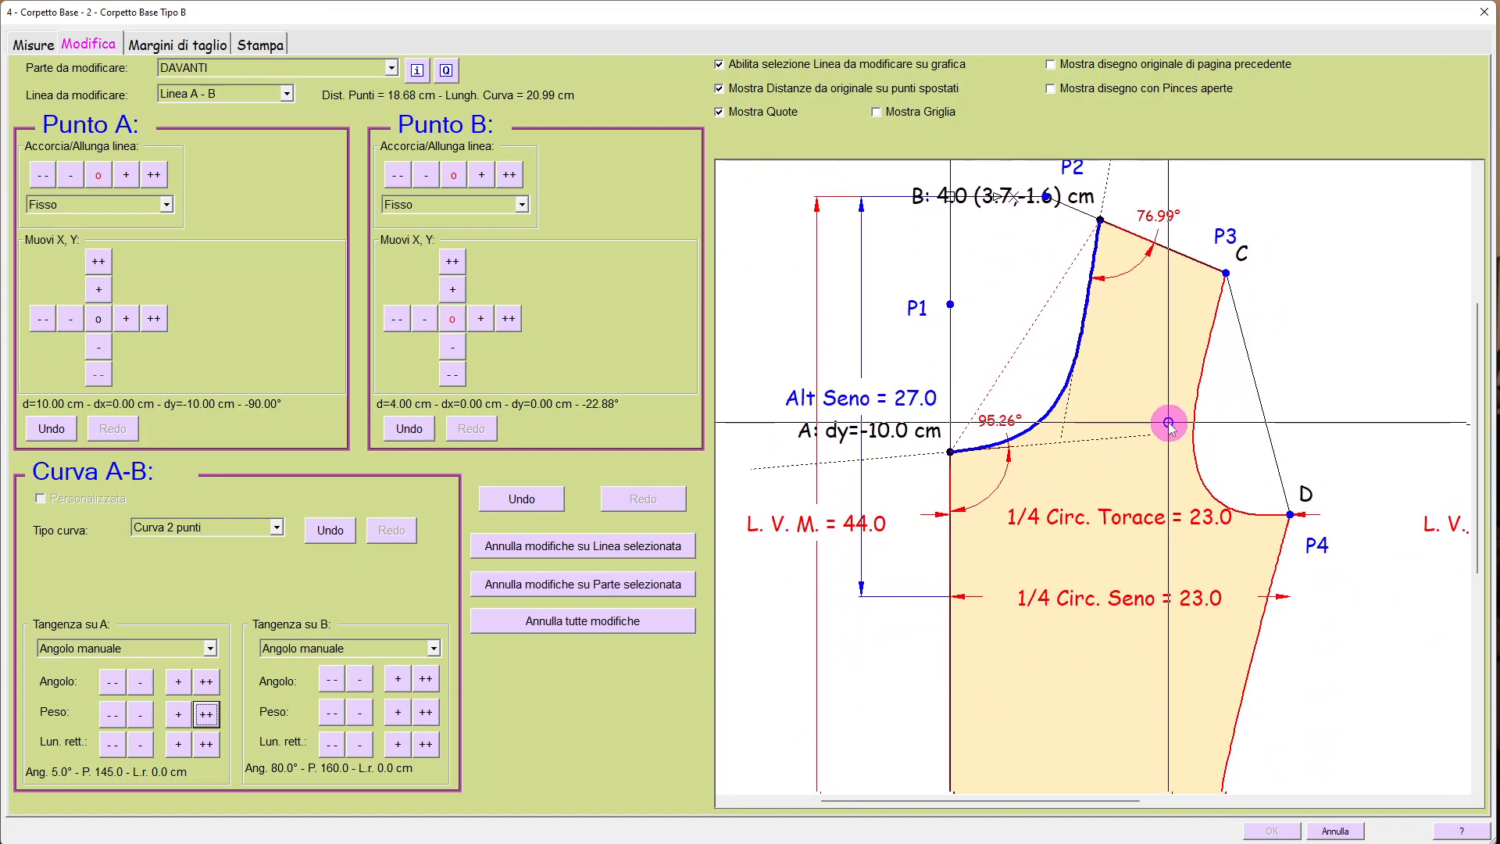